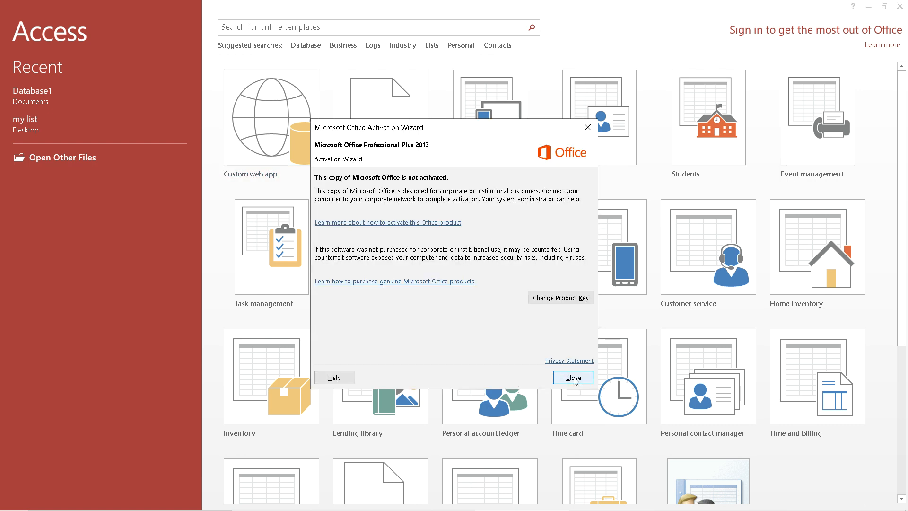
pyautogui.click(574, 378)
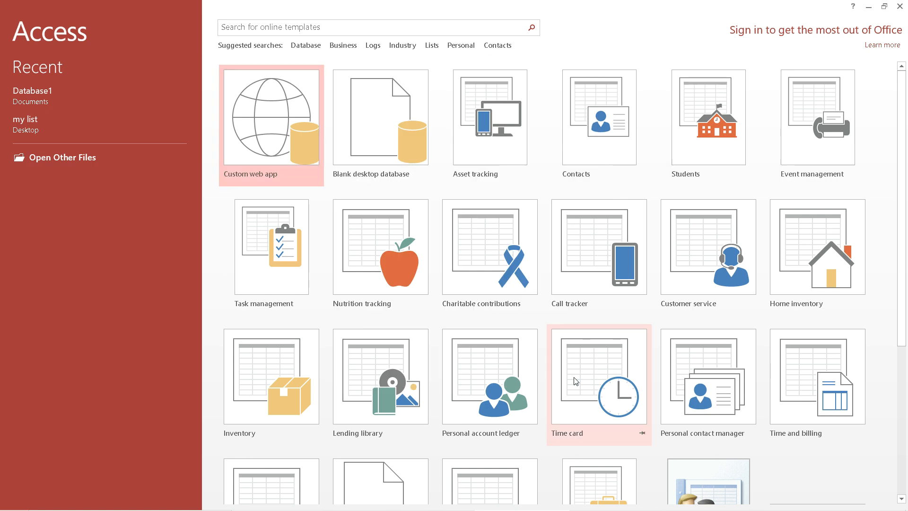
pyautogui.click(356, 114)
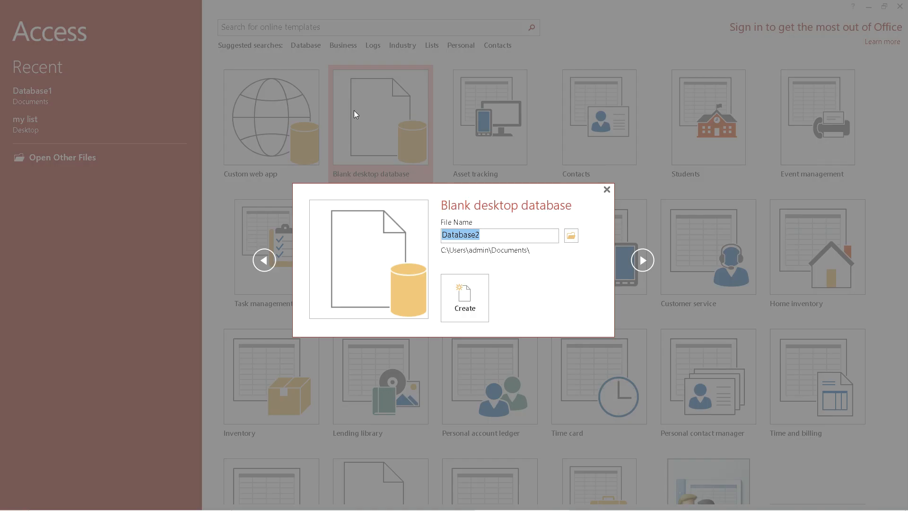
pyautogui.press('BackSpace')
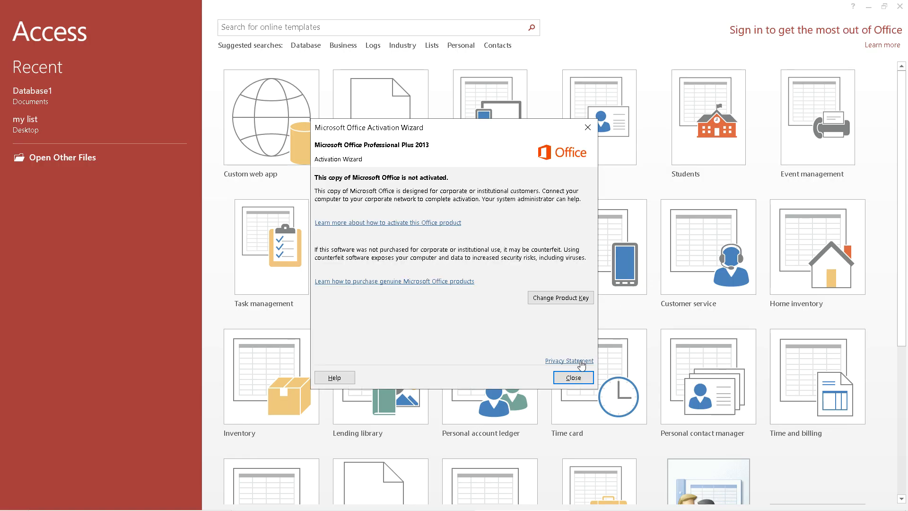
# Dismiss the activation notice and create a blank desktop database named patient
pyautogui.click(577, 377)
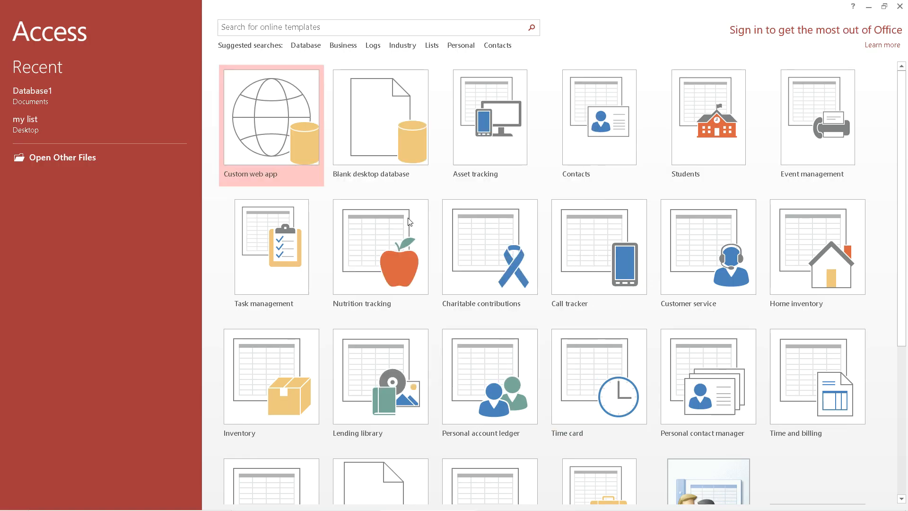
pyautogui.click(369, 118)
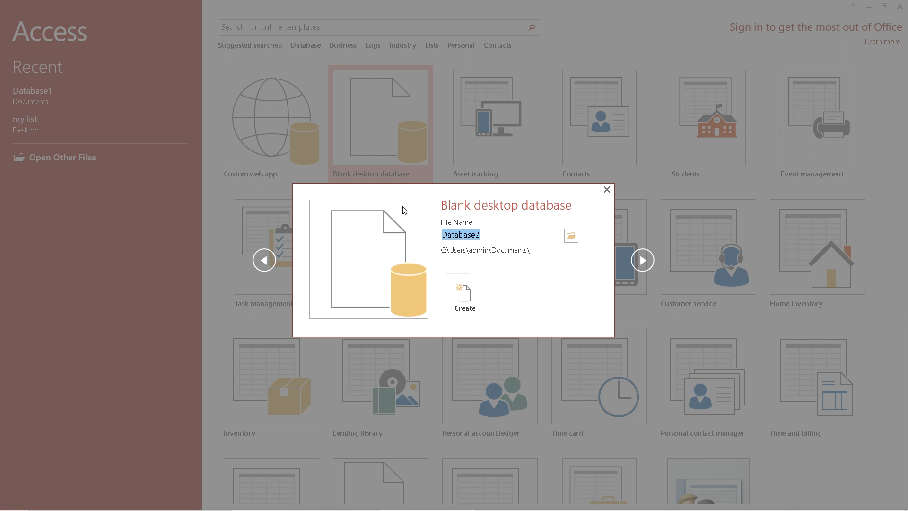
pyautogui.write('patient')
pyautogui.click(462, 285)
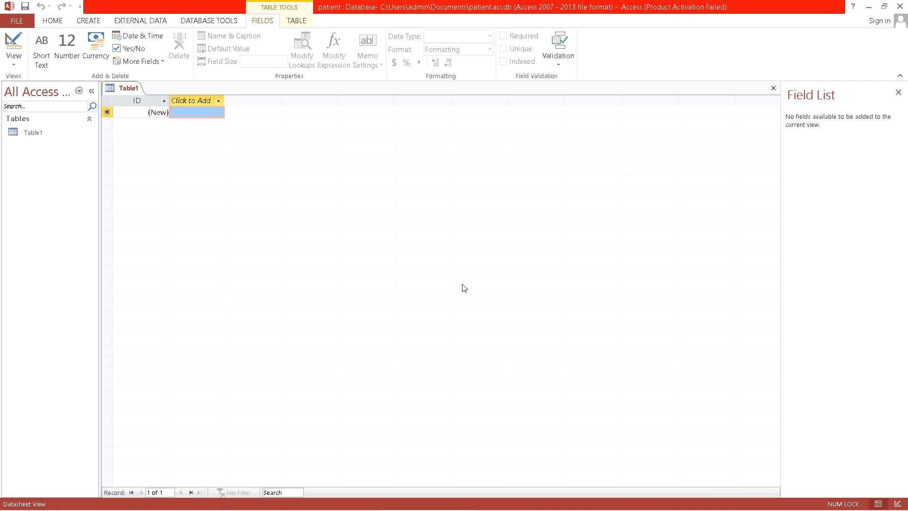
# Switch Table1 to Design View, saving the table under the name patient
pyautogui.click(23, 134)
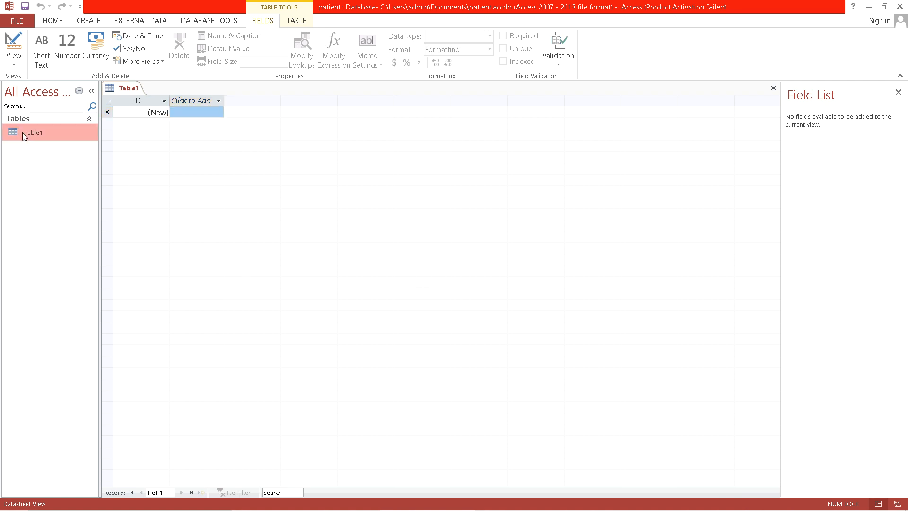
pyautogui.click(11, 48)
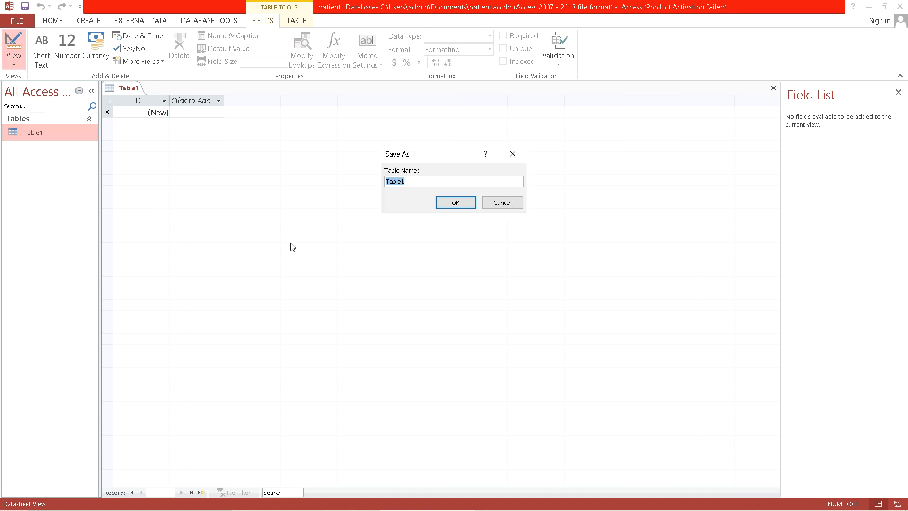
pyautogui.press('BackSpace')
pyautogui.write('patient')
pyautogui.click(457, 205)
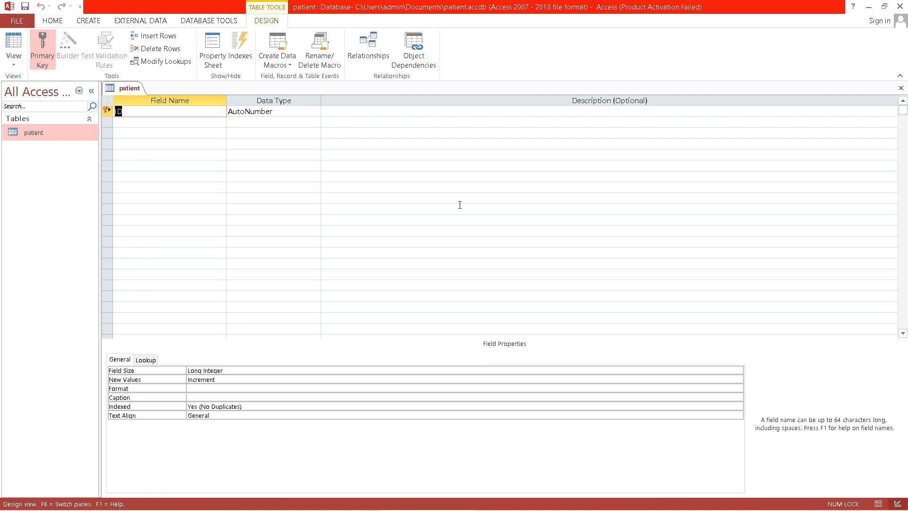
# Add a field named Pname below ID with the Short Text data type
pyautogui.click(142, 124)
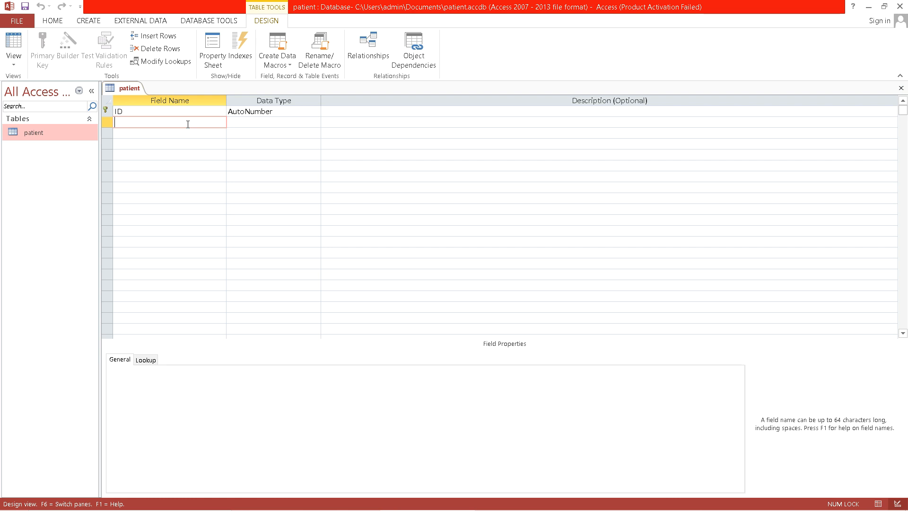
pyautogui.write('Pname')
pyautogui.click(257, 123)
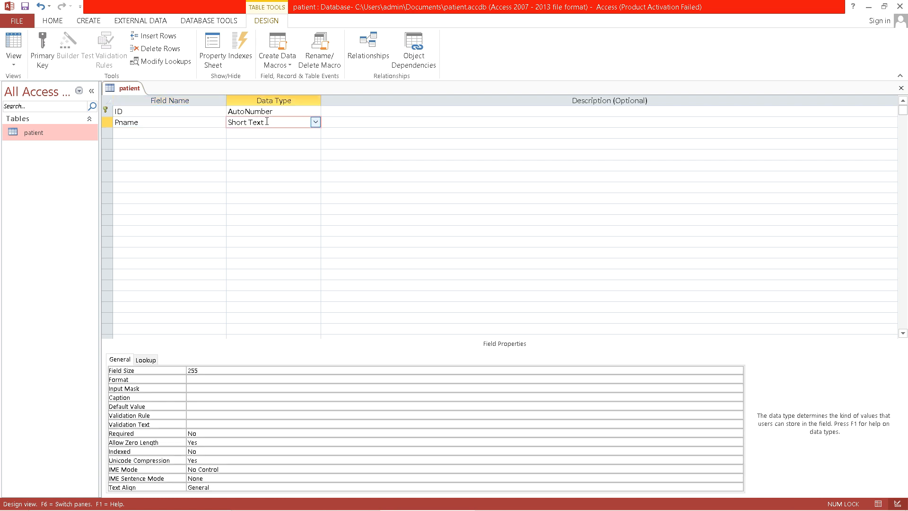
pyautogui.click(316, 123)
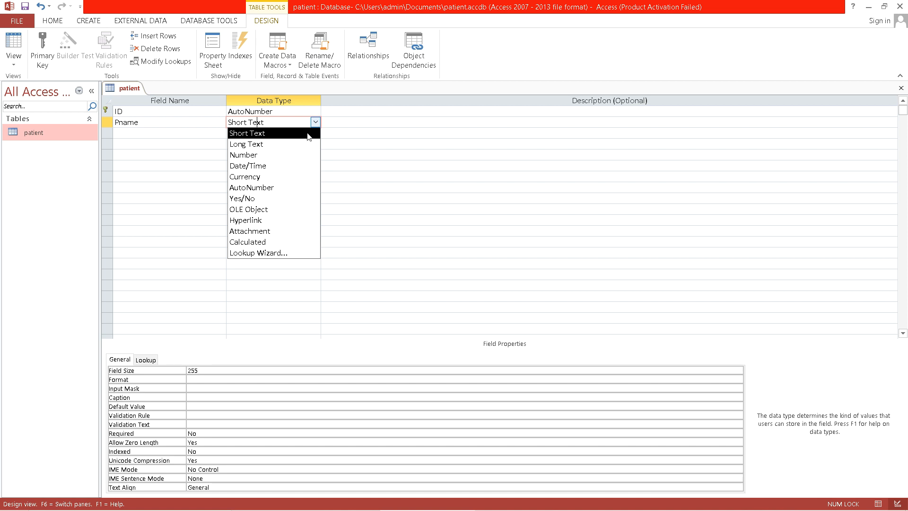
pyautogui.click(308, 134)
# Add a field named Mobile number below Pname with the Number data type
pyautogui.click(185, 135)
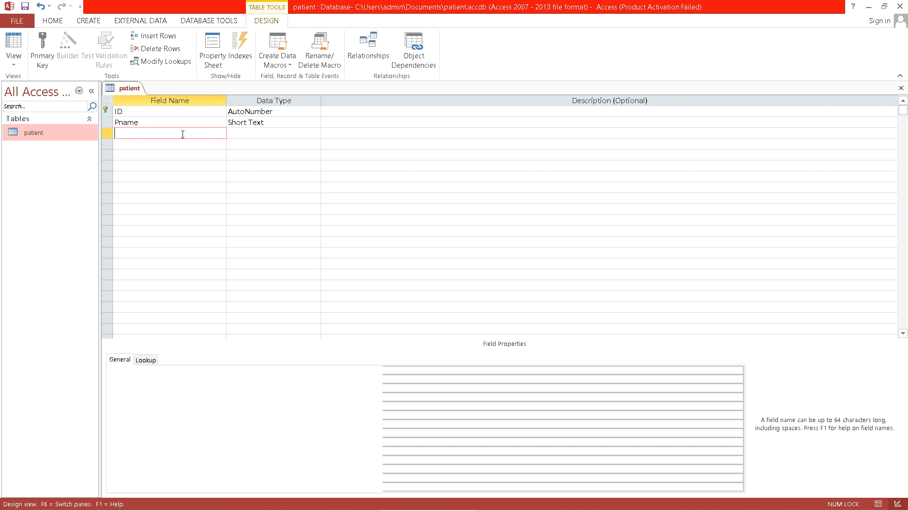
pyautogui.write('Mo')
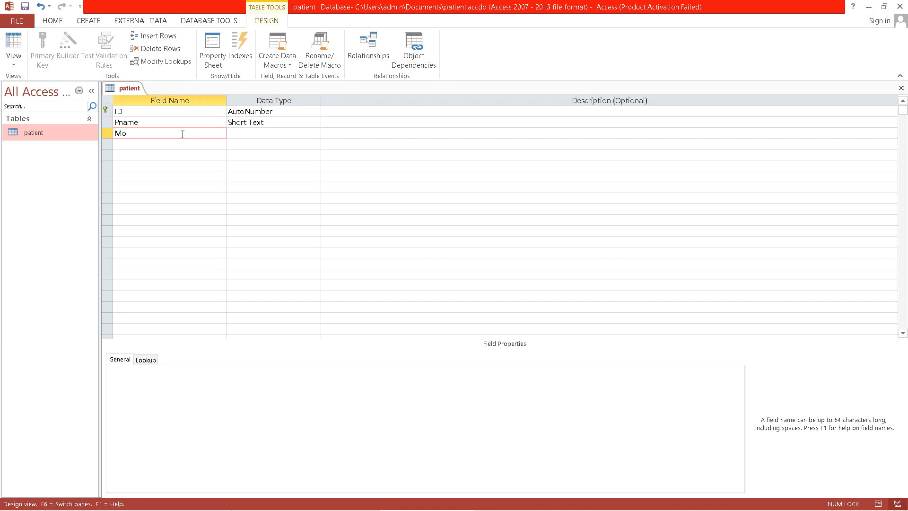
pyautogui.write('bile number')
pyautogui.click(269, 127)
pyautogui.click(290, 133)
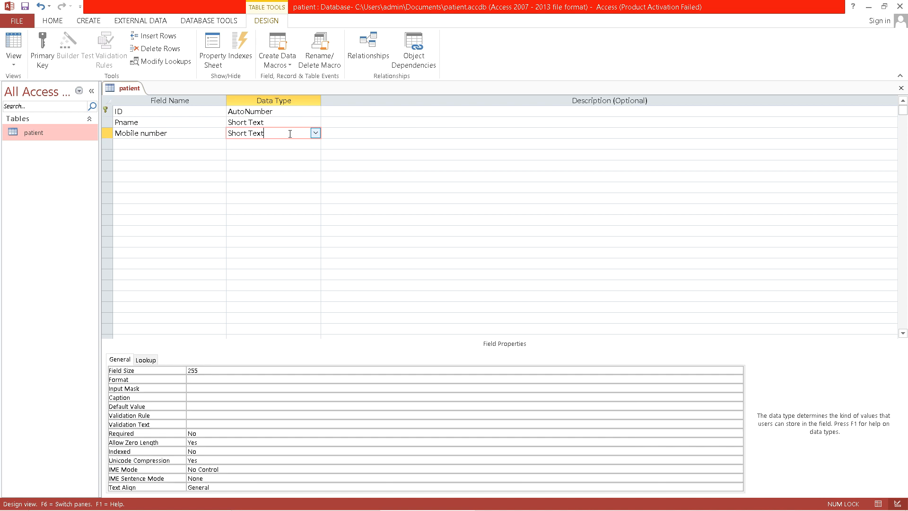
pyautogui.click(315, 134)
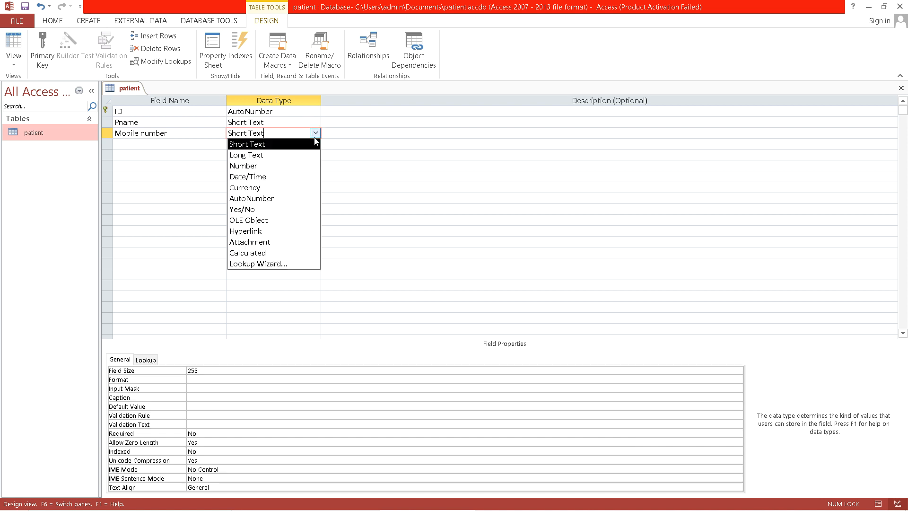
pyautogui.click(292, 166)
# Add a field named address below Mobile number with the Long Text data type
pyautogui.click(172, 144)
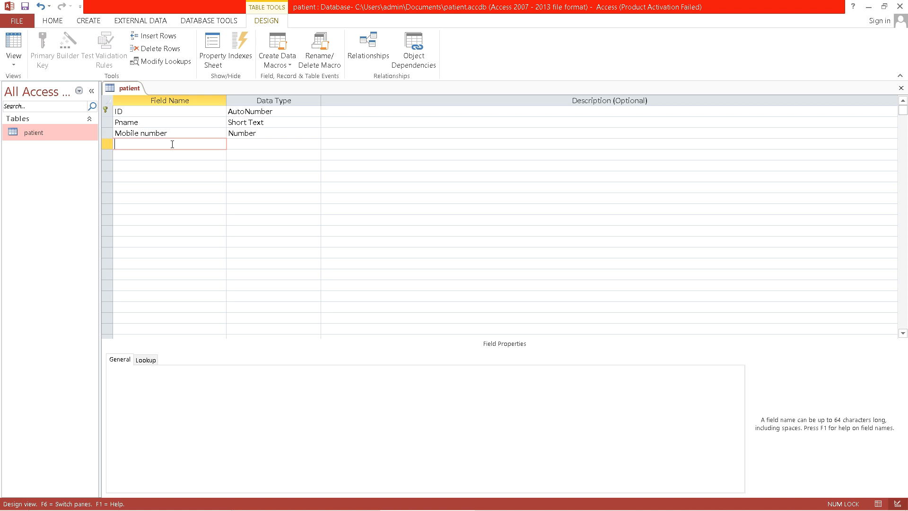
pyautogui.write('addressd')
pyautogui.click(266, 150)
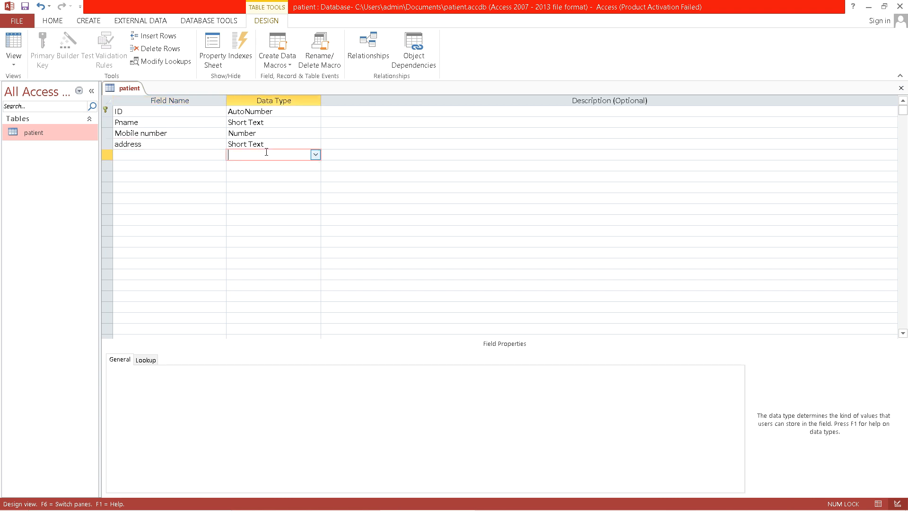
pyautogui.click(315, 147)
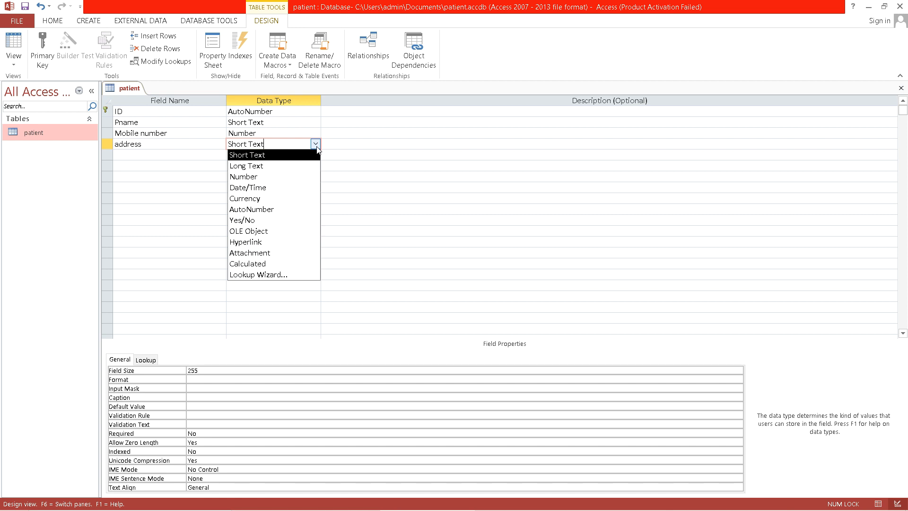
pyautogui.click(305, 165)
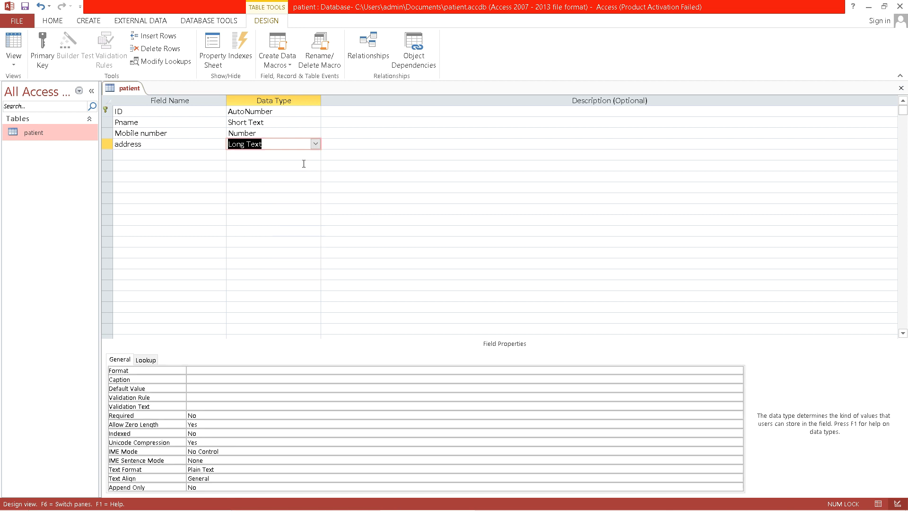
# Add a Gender field and start the Lookup Wizard for it, choosing to type in the list values
pyautogui.click(208, 154)
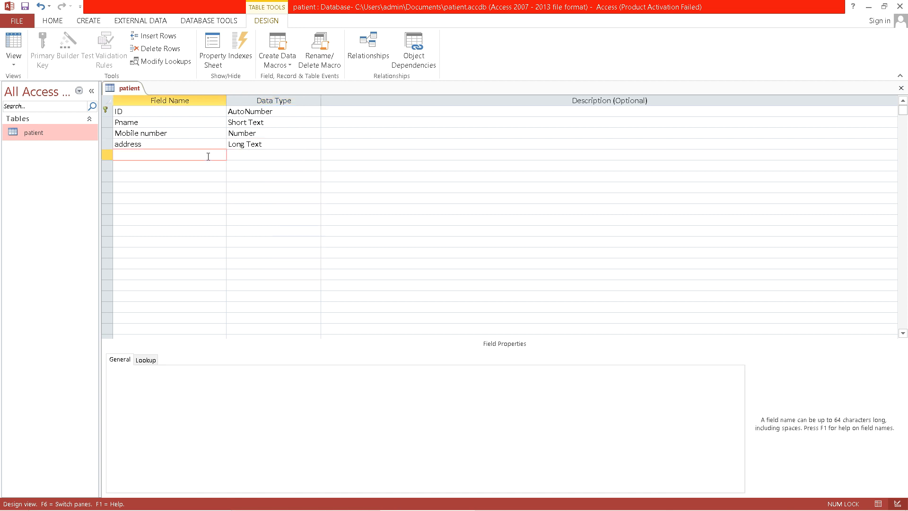
pyautogui.write('Gender')
pyautogui.click(255, 157)
pyautogui.click(316, 155)
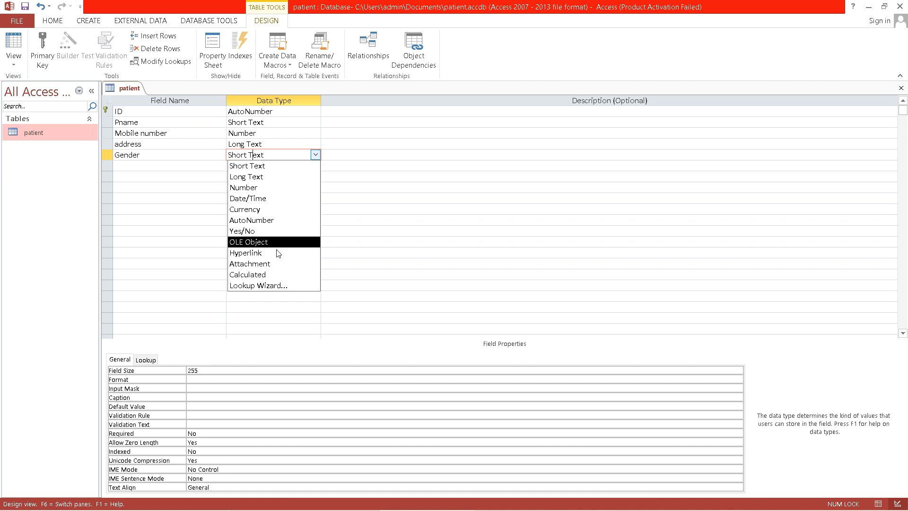
pyautogui.click(271, 286)
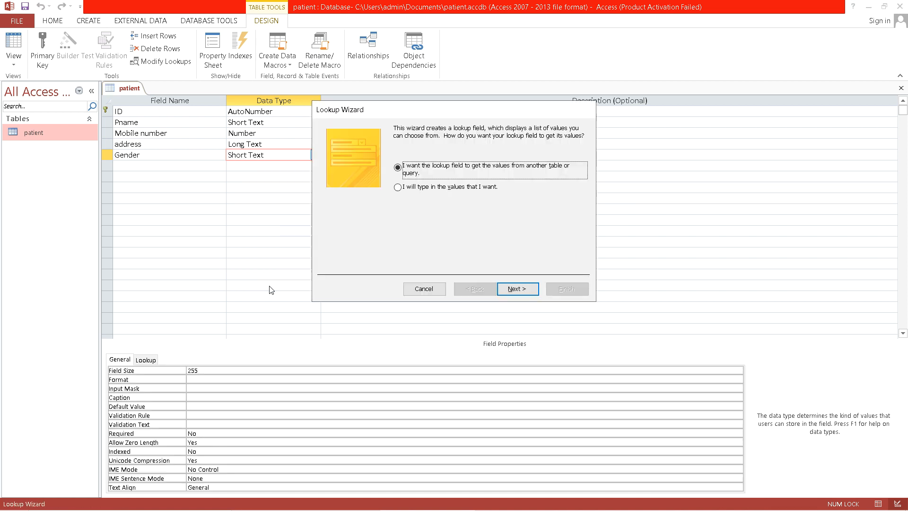
pyautogui.click(398, 187)
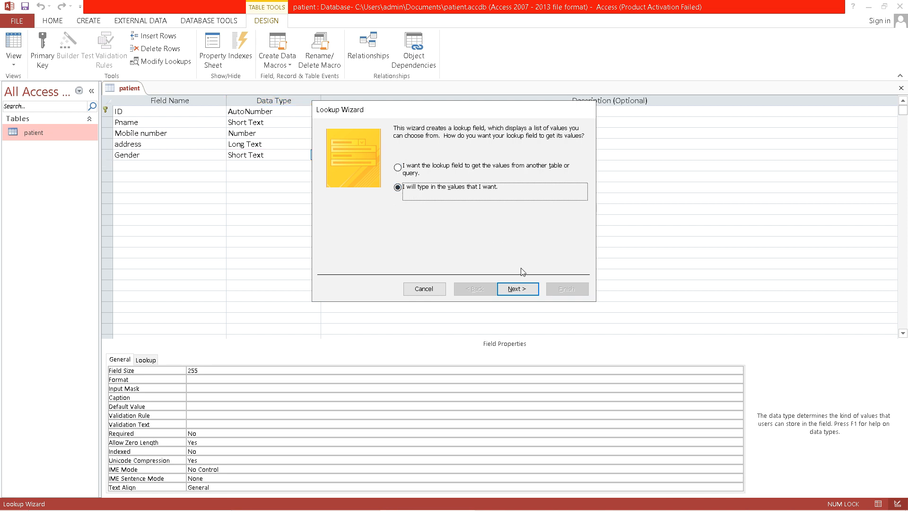
pyautogui.click(519, 288)
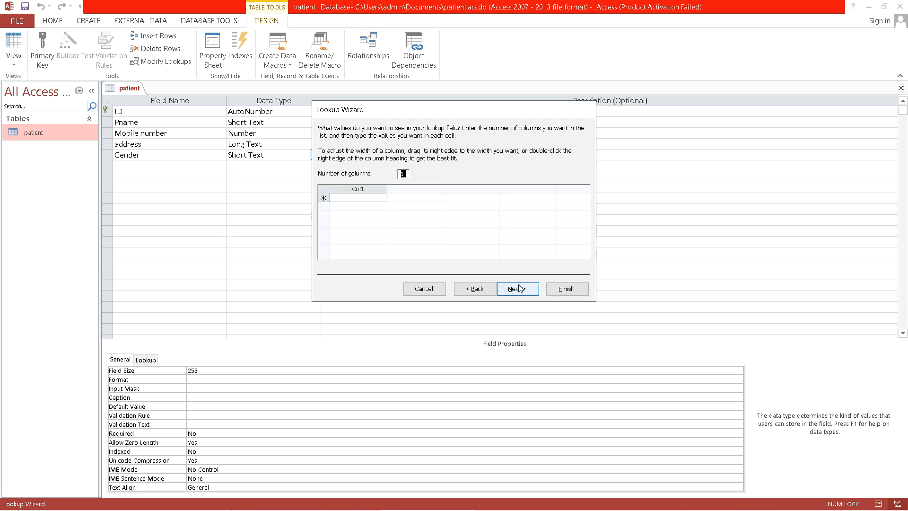
# Enter Male and Female as the lookup values and finish the wizard with the label Gender
pyautogui.click(361, 197)
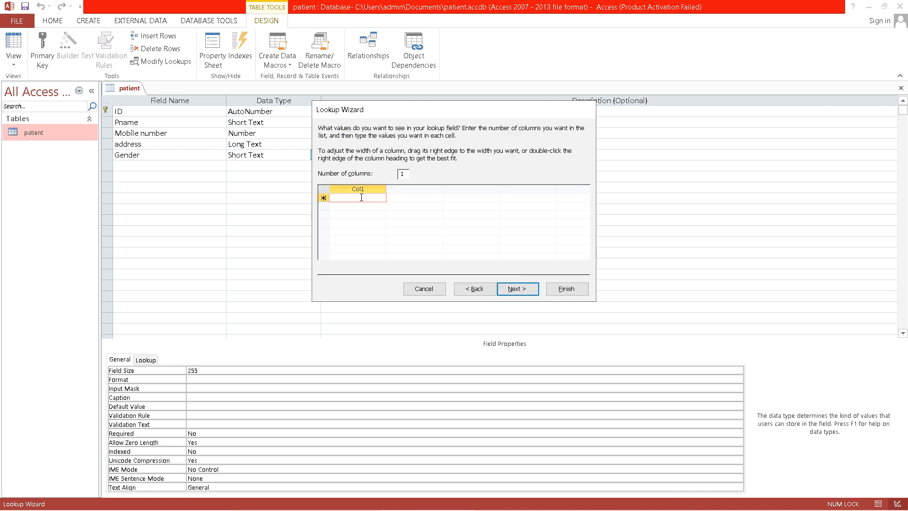
pyautogui.write('Male')
pyautogui.press('Return')
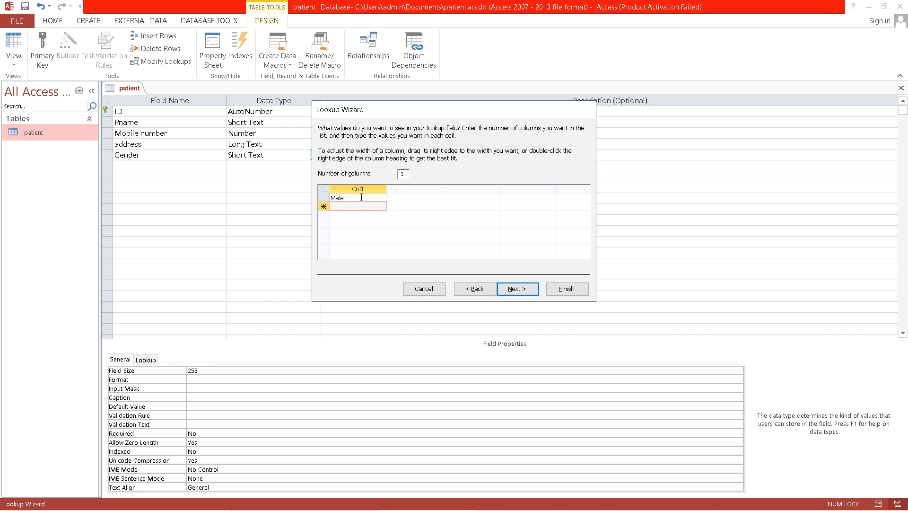
pyautogui.write('Female')
pyautogui.click(523, 289)
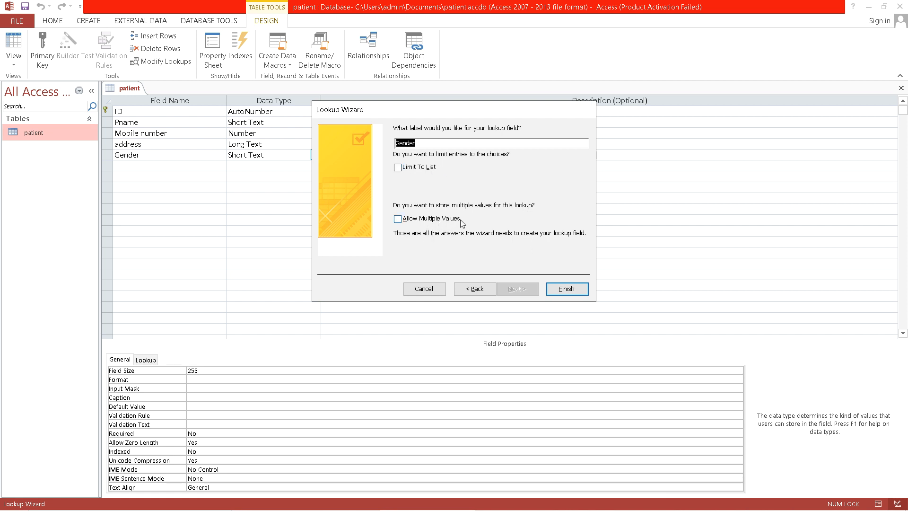
pyautogui.click(565, 289)
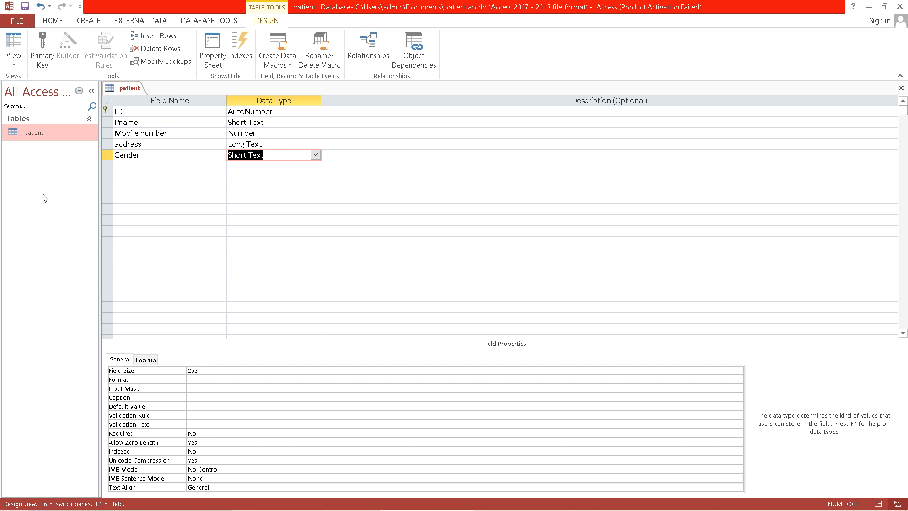
# Save the patient table design and open the table in Datasheet View
pyautogui.click(42, 133)
pyautogui.doubleClick(41, 132)
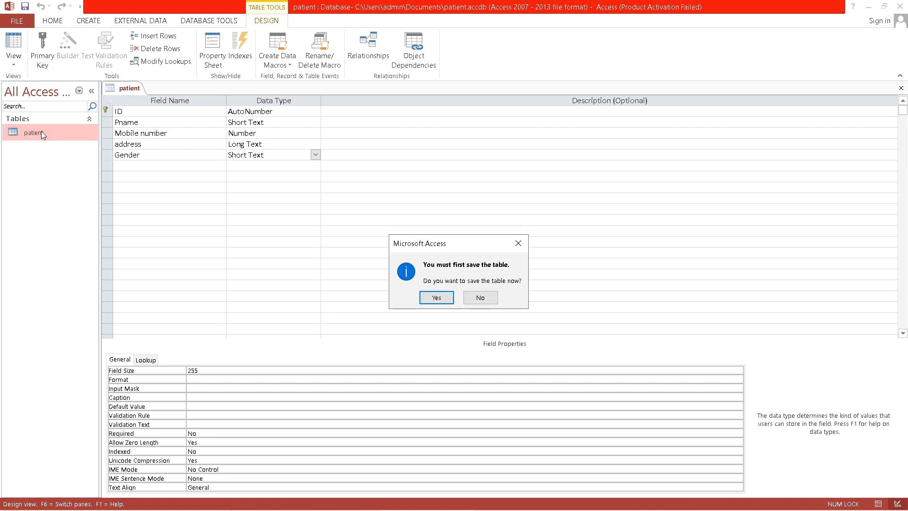
pyautogui.click(436, 298)
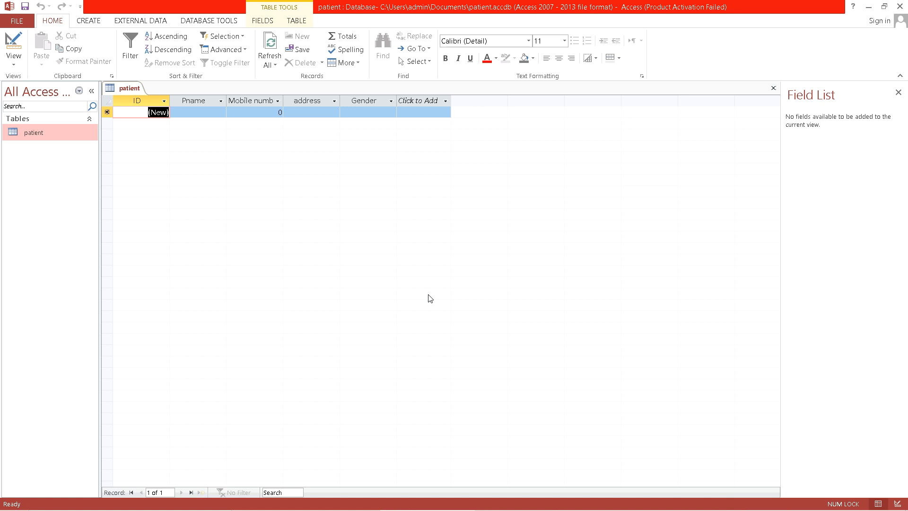
# Enter the first patient's name in the Pname field of the new record
pyautogui.click(204, 112)
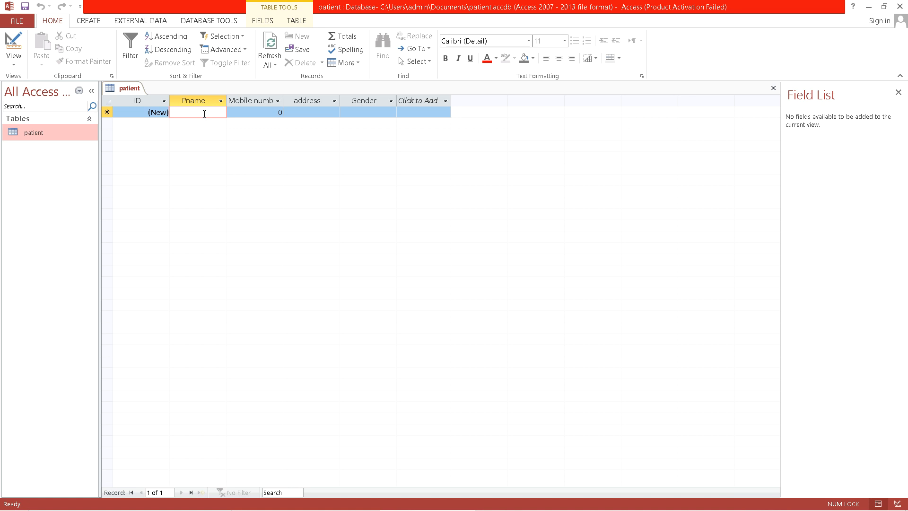
pyautogui.write('rah')
pyautogui.write('ul')
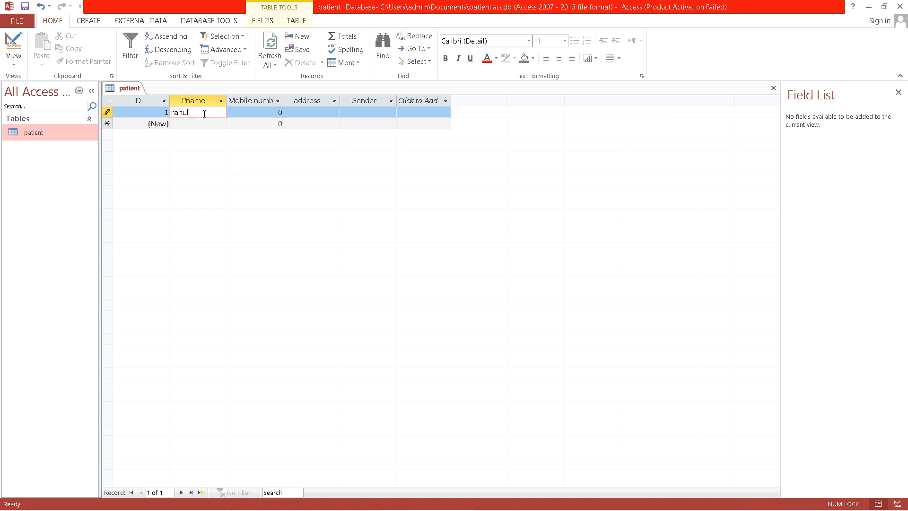
pyautogui.press('Tab')
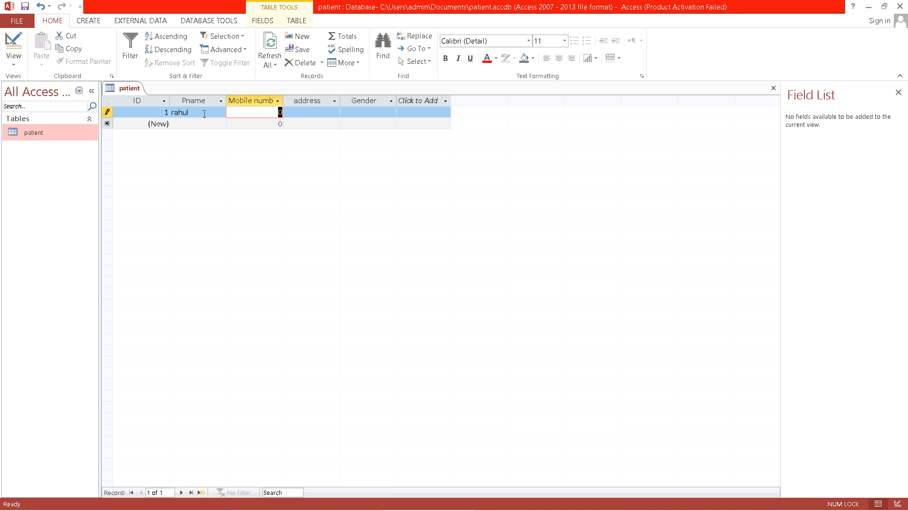
# Try the text hdgsgh in the first record's Mobile number field and replace it with a numeric mobile number
pyautogui.write('hdgsgh')
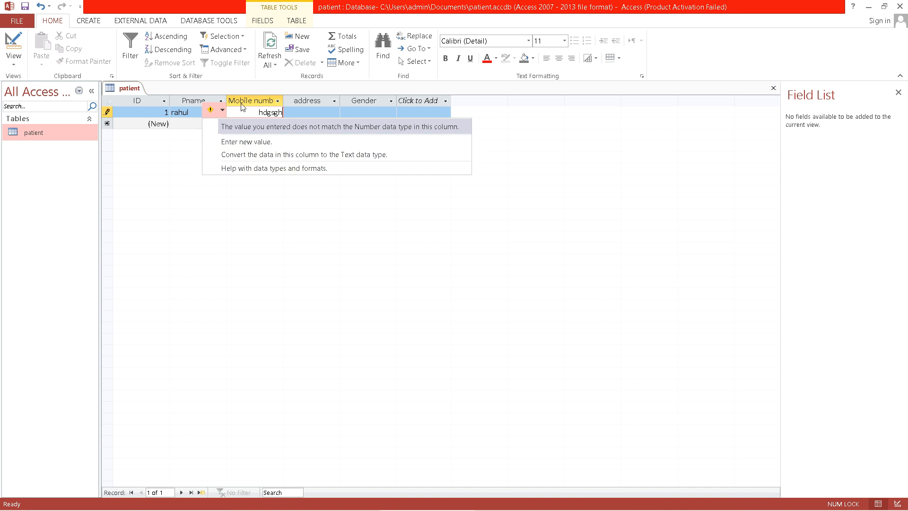
pyautogui.click(252, 114)
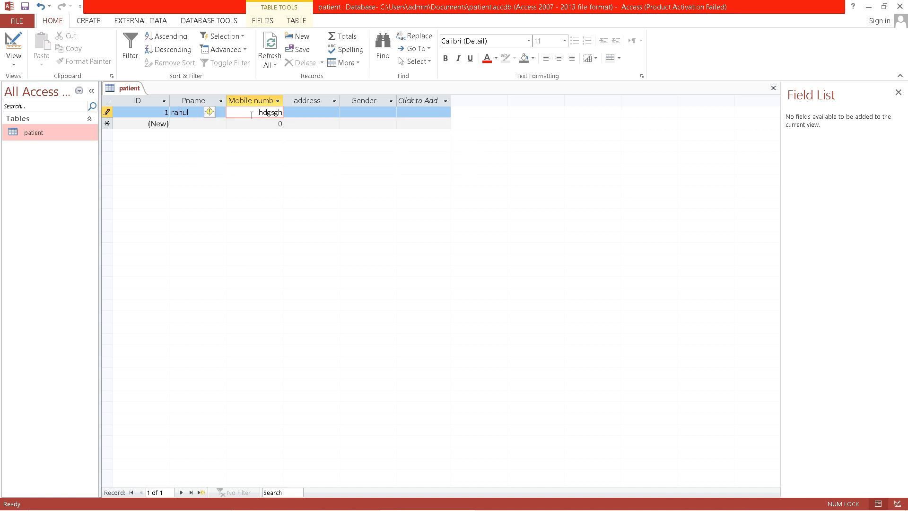
pyautogui.press('Delete')
pyautogui.press('Delete')
pyautogui.press('Delete')
pyautogui.press('Delete')
pyautogui.press('Delete')
pyautogui.press('Delete')
pyautogui.write('14641641')
# Fill in the first patient's address and set Gender to Male
pyautogui.click(317, 113)
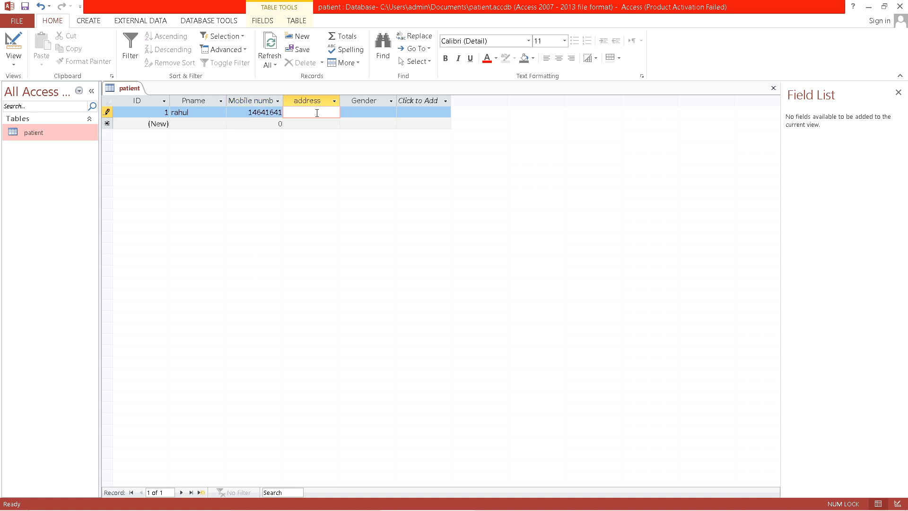
pyautogui.write('sjdbcjksb')
pyautogui.press('Tab')
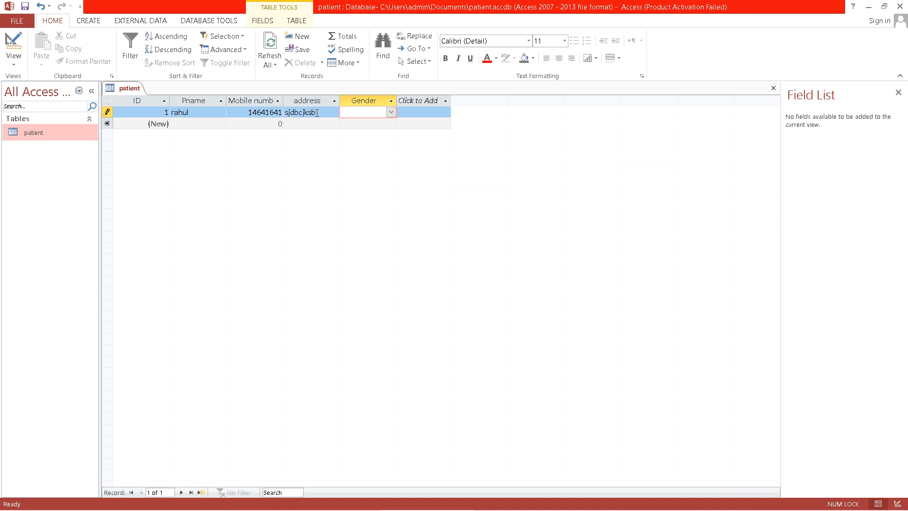
pyautogui.click(391, 112)
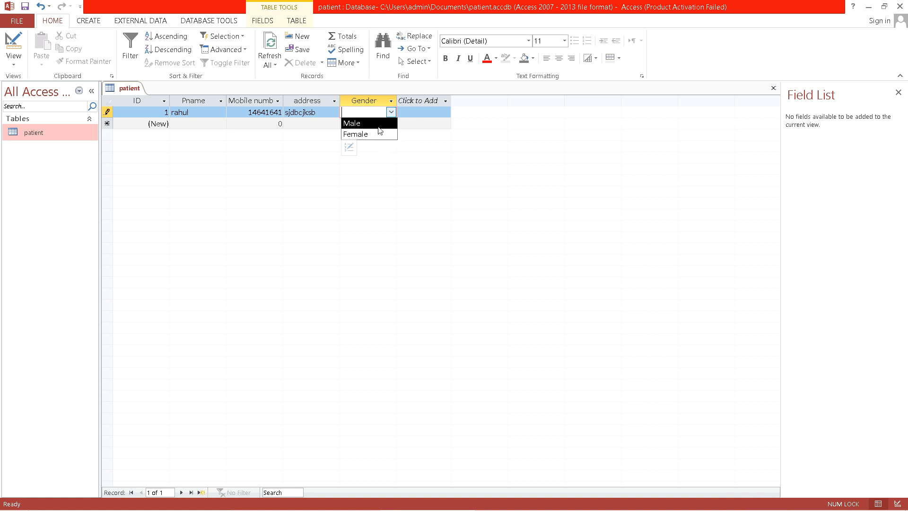
pyautogui.click(379, 124)
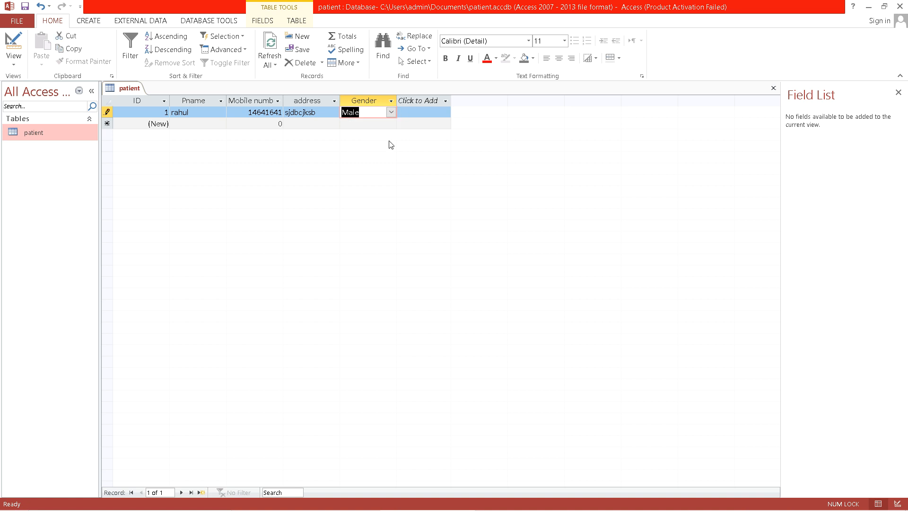
# Add a second patient record with the patient's name, mobile number and address, and Gender set to Female
pyautogui.click(200, 123)
pyautogui.write('sarika')
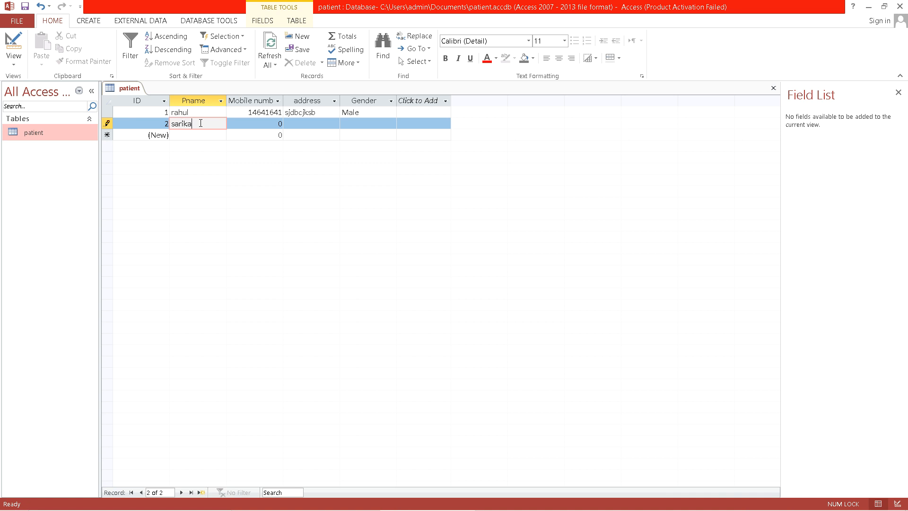
pyautogui.press('Tab')
pyautogui.write('6161')
pyautogui.press('Tab')
pyautogui.write('cchkbk')
pyautogui.press('Tab')
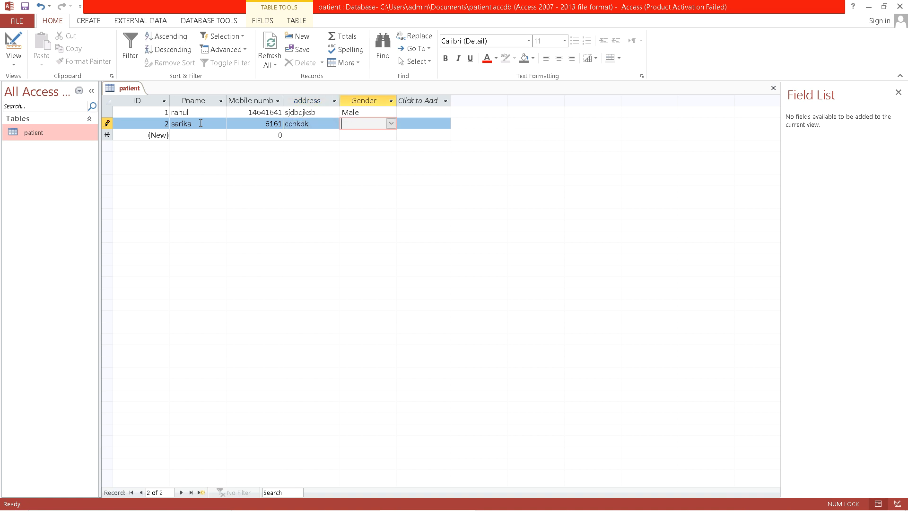
pyautogui.click(391, 123)
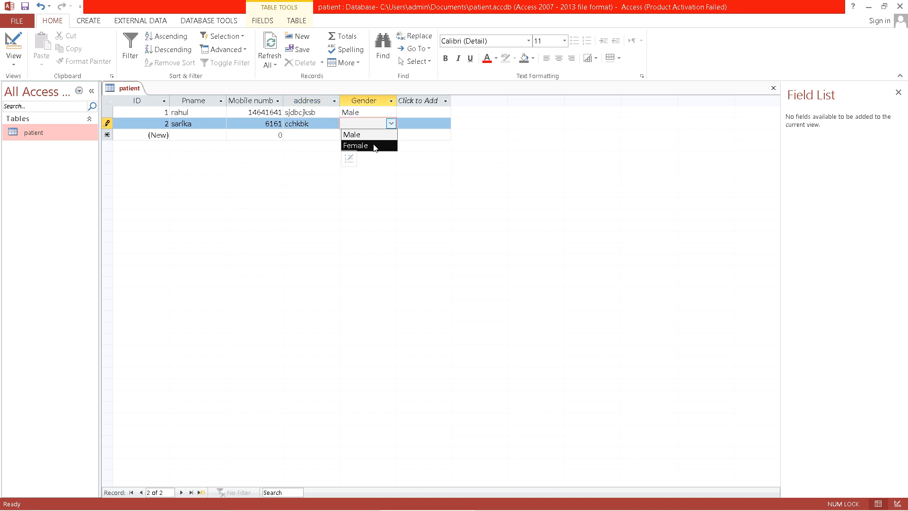
pyautogui.click(374, 146)
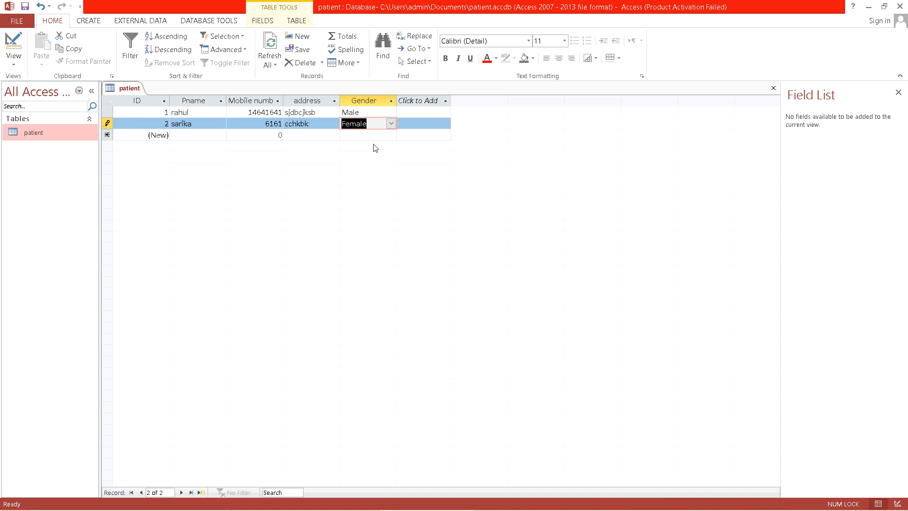
# Add a third patient record with the patient's name, mobile number and address, and Gender set to Male
pyautogui.click(218, 138)
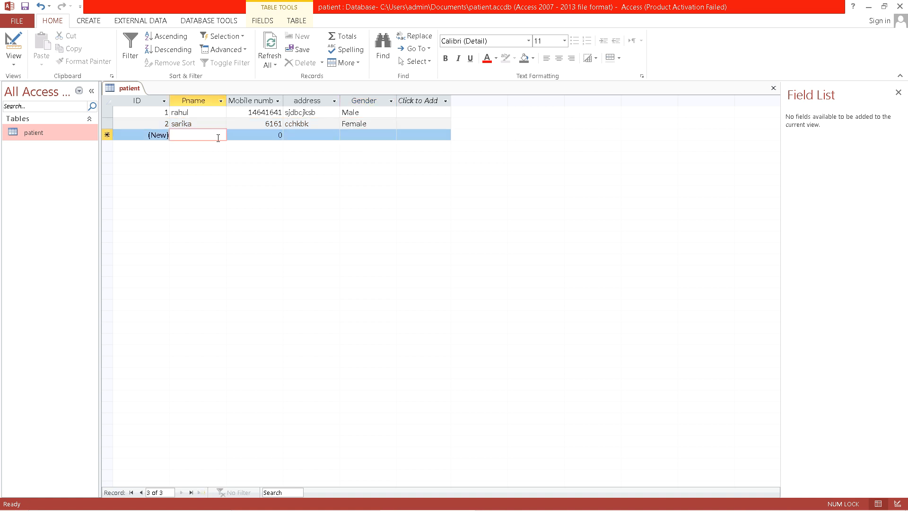
pyautogui.write('nikil')
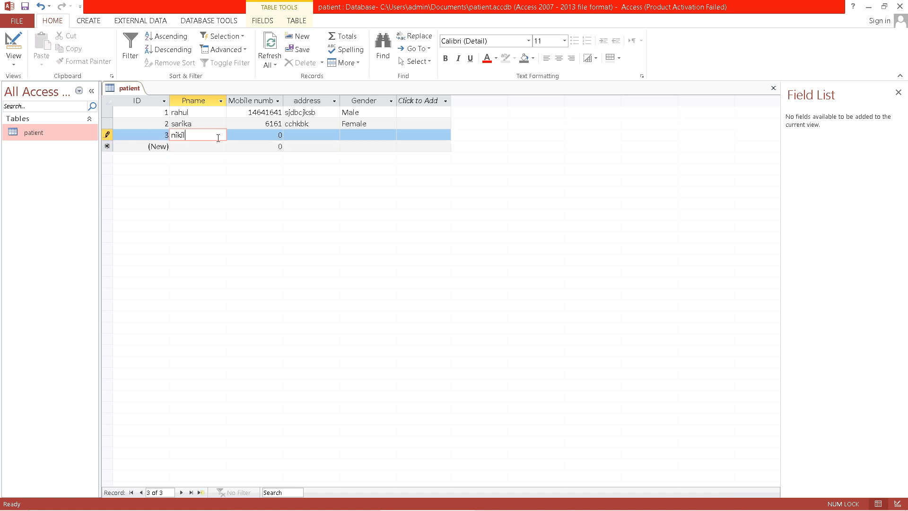
pyautogui.press('Tab')
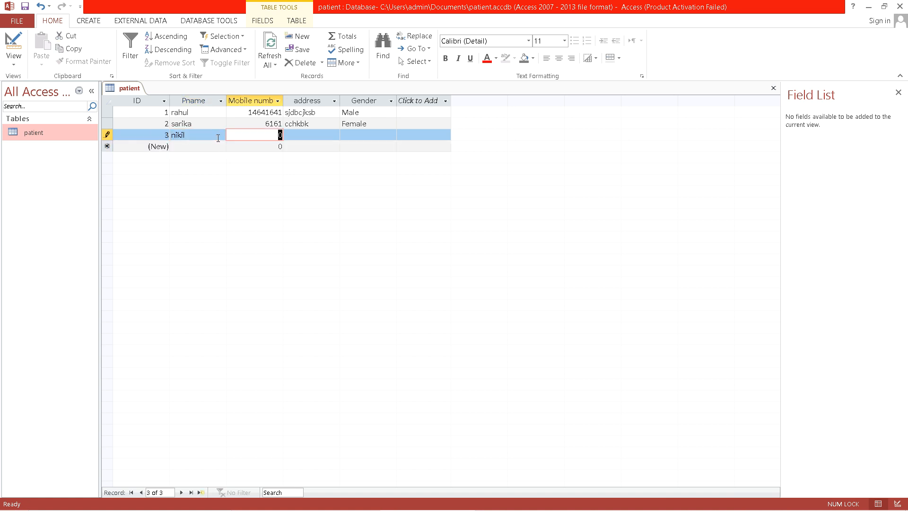
pyautogui.write('641641')
pyautogui.press('Tab')
pyautogui.write('hcthycvj')
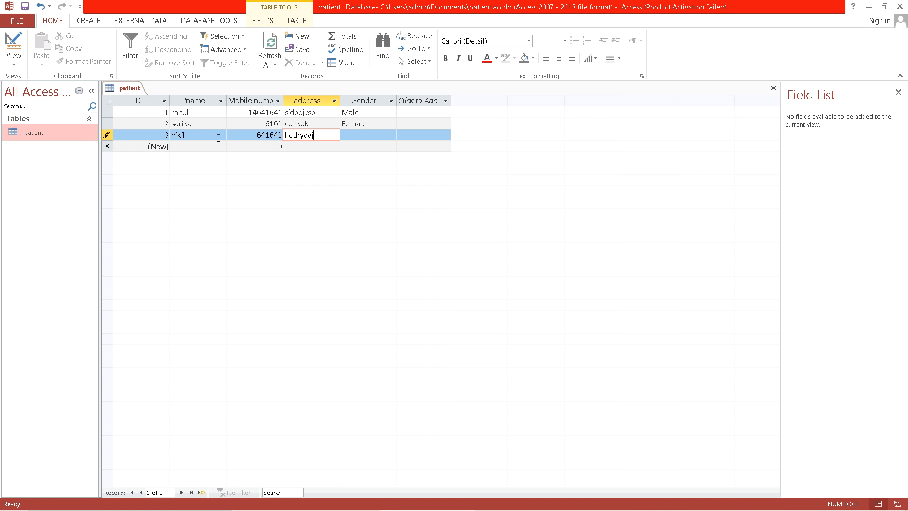
pyautogui.press('Tab')
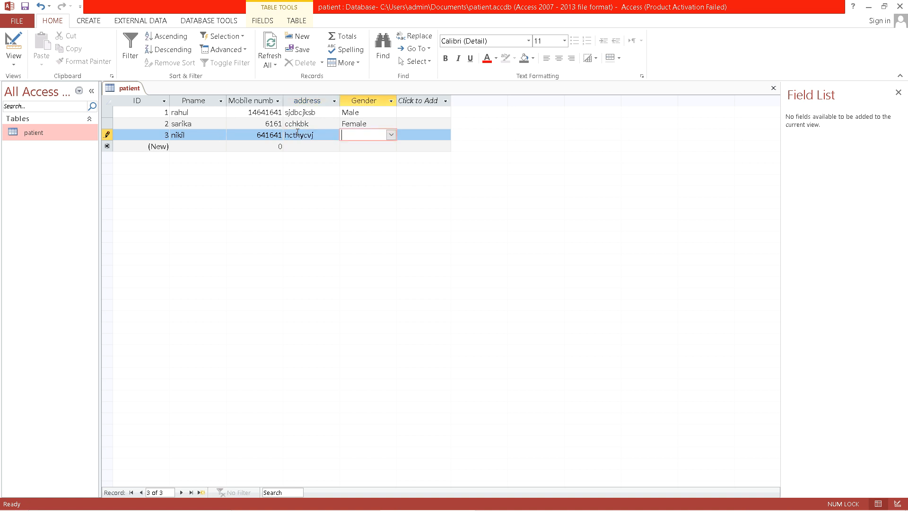
pyautogui.click(391, 135)
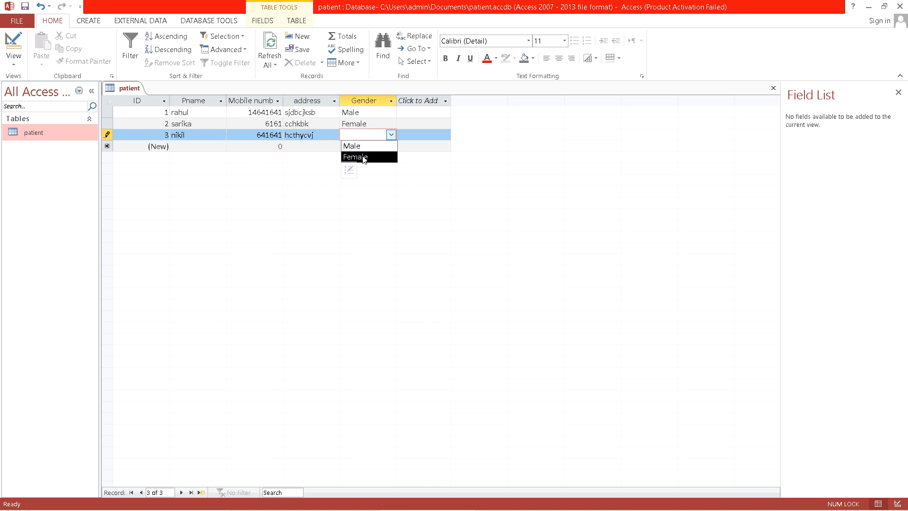
pyautogui.click(362, 146)
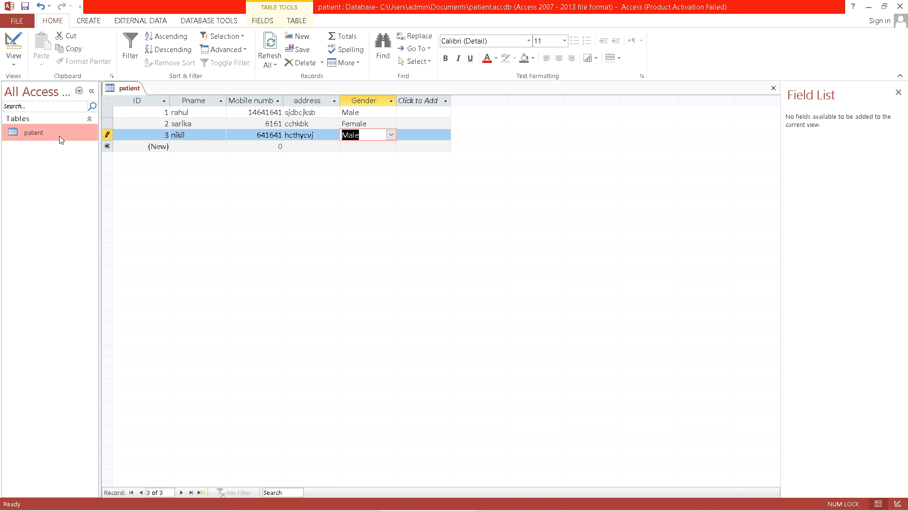
# Look over the patient table's fields in Design View and reopen the table in Datasheet View
pyautogui.click(13, 47)
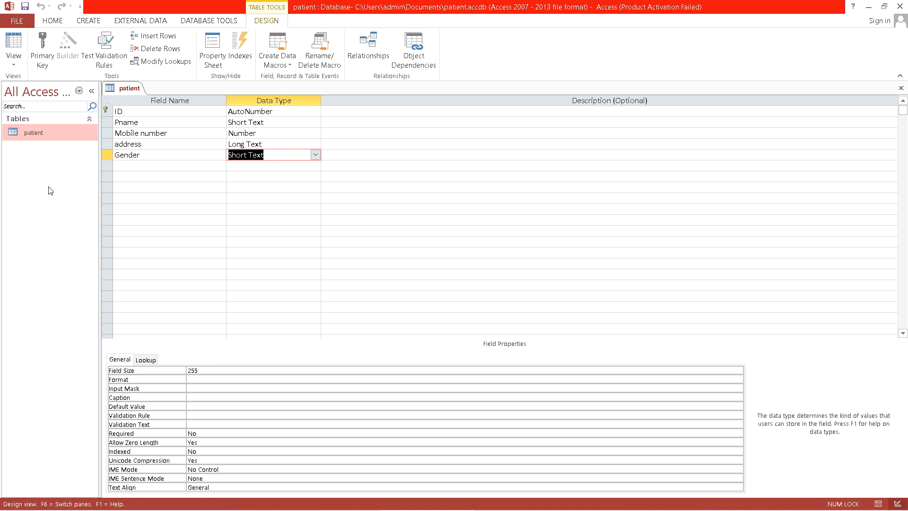
pyautogui.click(145, 167)
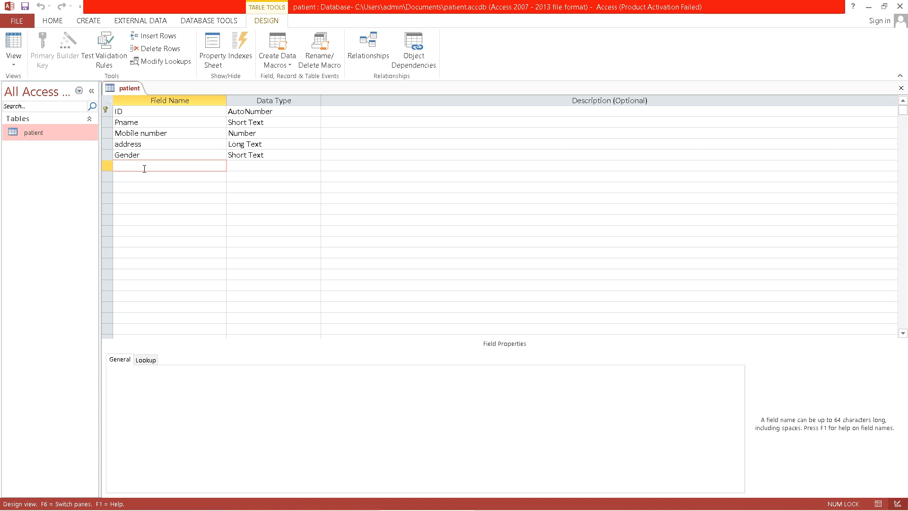
pyautogui.doubleClick(76, 137)
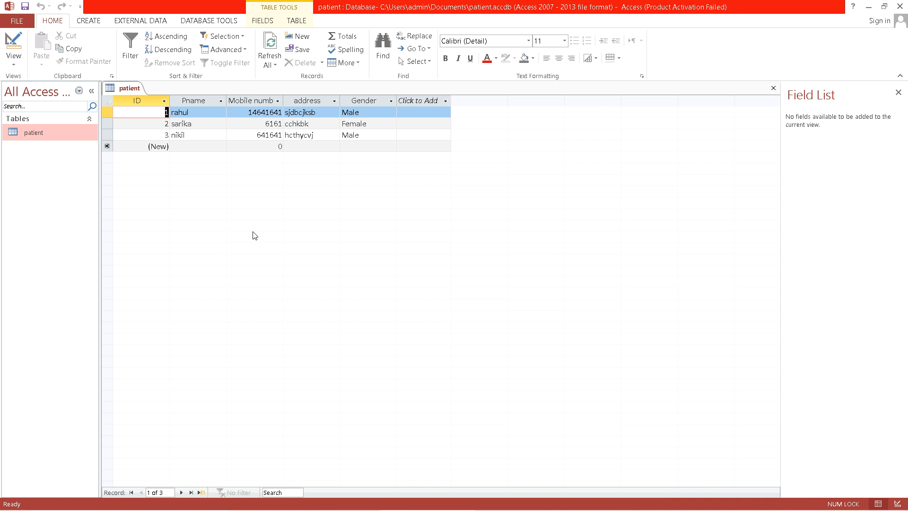
# Start the Form Wizard on the patient table and include the ID, Pname, Mobile number, address and Gender fields
pyautogui.click(91, 23)
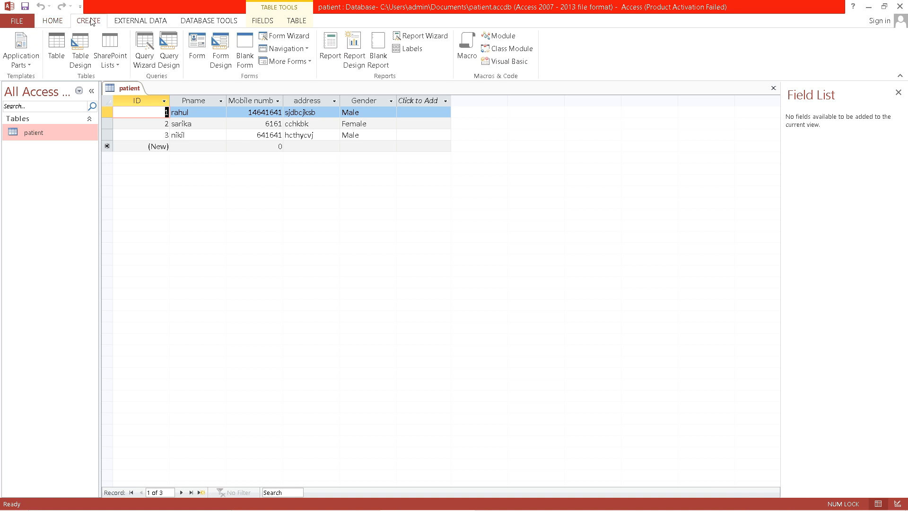
pyautogui.click(281, 37)
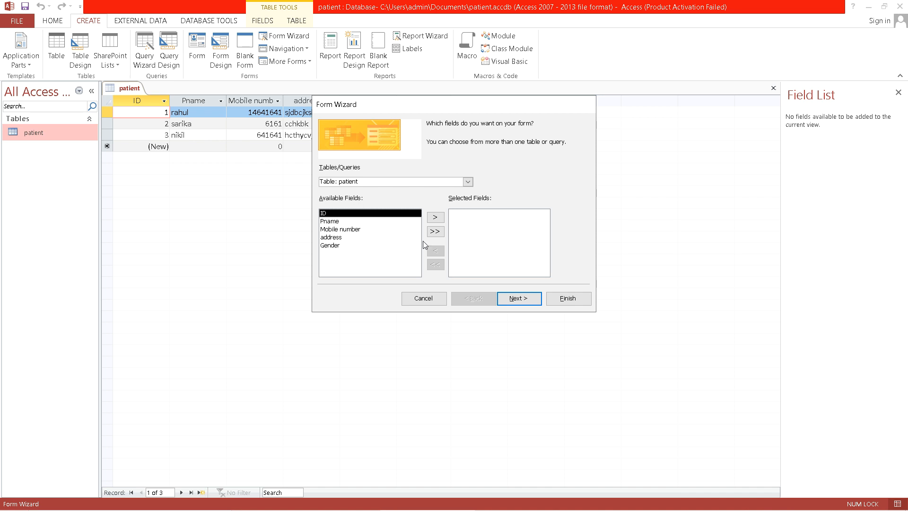
pyautogui.click(435, 217)
pyautogui.click(435, 217)
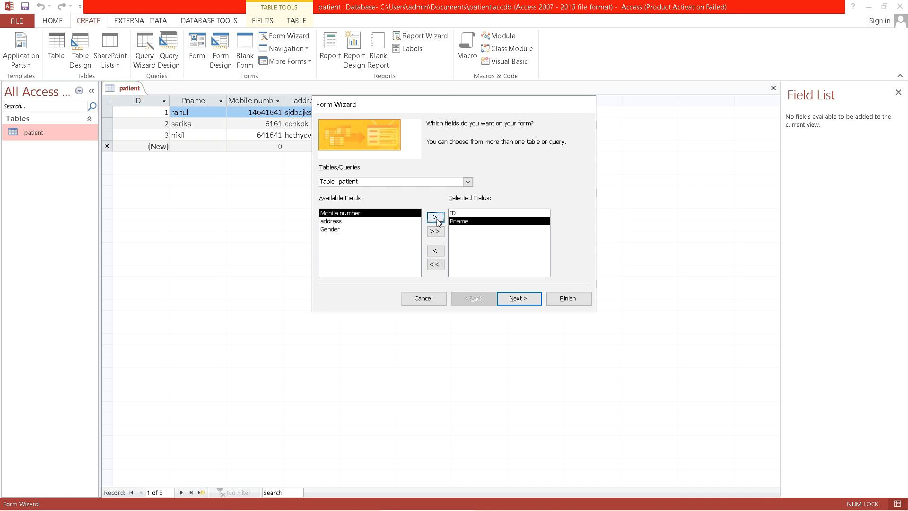
pyautogui.click(436, 218)
pyautogui.click(436, 232)
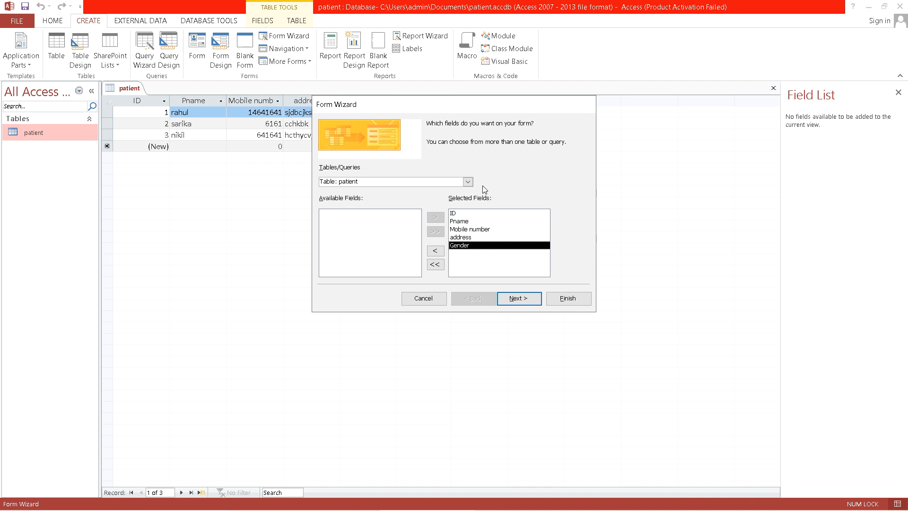
pyautogui.click(468, 182)
pyautogui.click(468, 184)
# Finish the form with the Columnar layout and the title patient, opening it to view or enter information
pyautogui.click(517, 300)
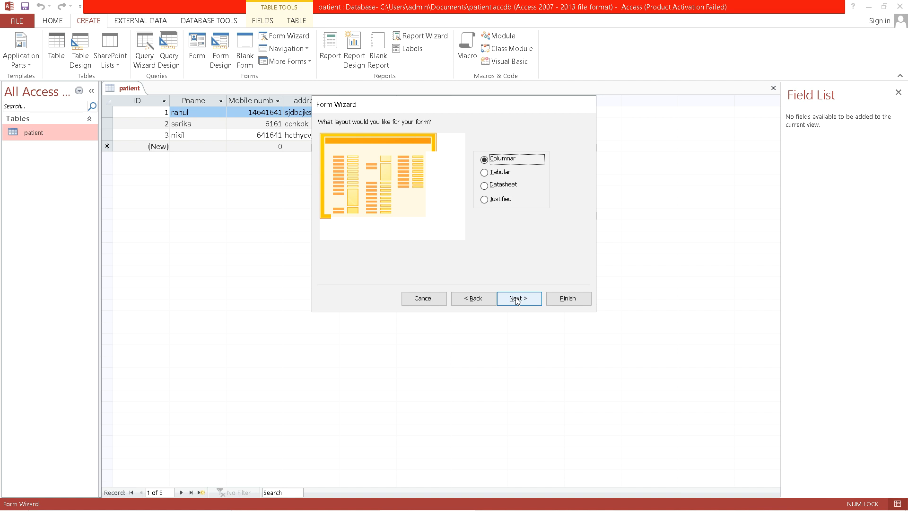
pyautogui.click(517, 299)
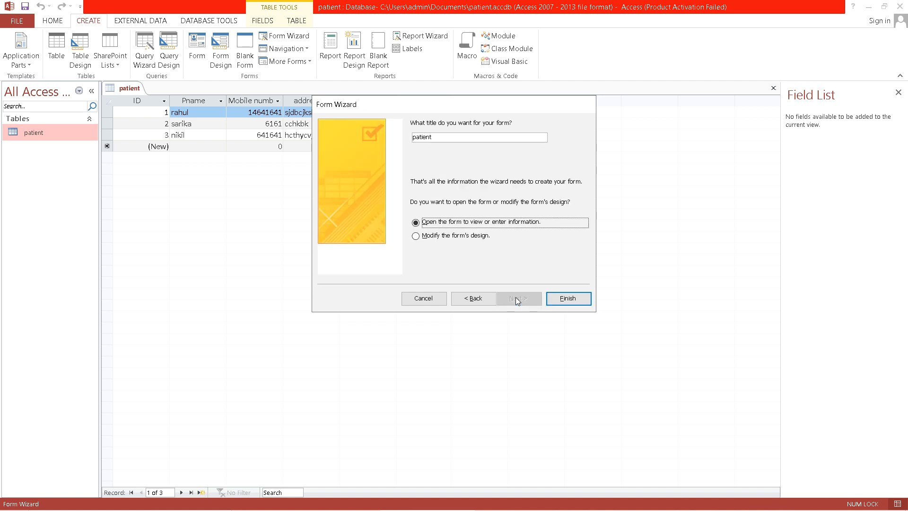
pyautogui.click(562, 298)
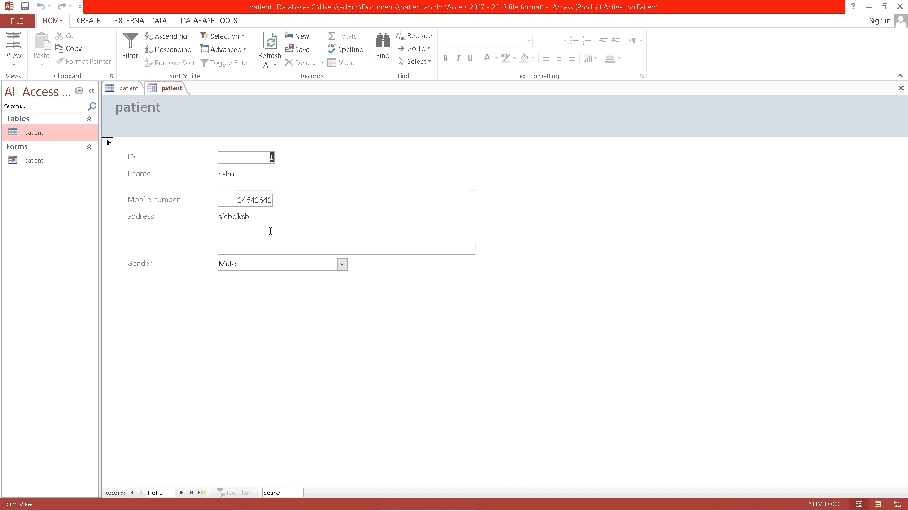
# Browse the patient form through to the third record and search the records for the first patient by name
pyautogui.click(270, 231)
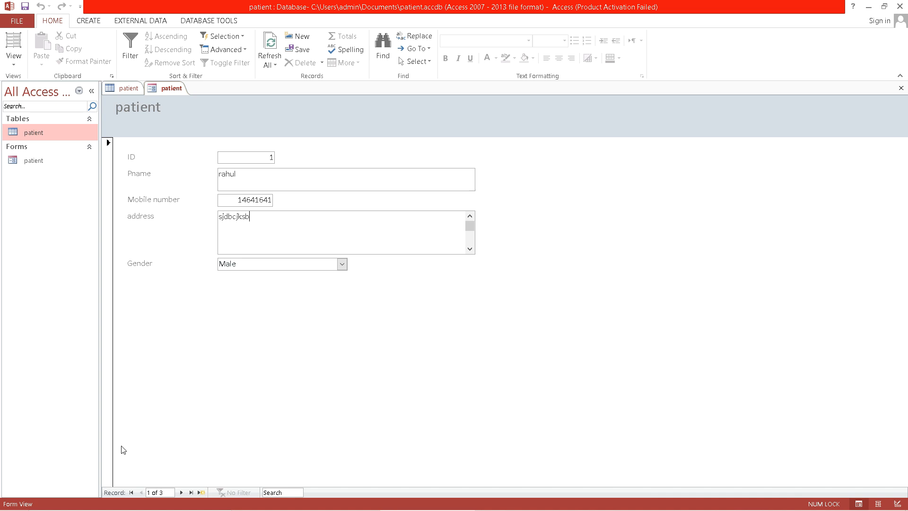
pyautogui.click(181, 493)
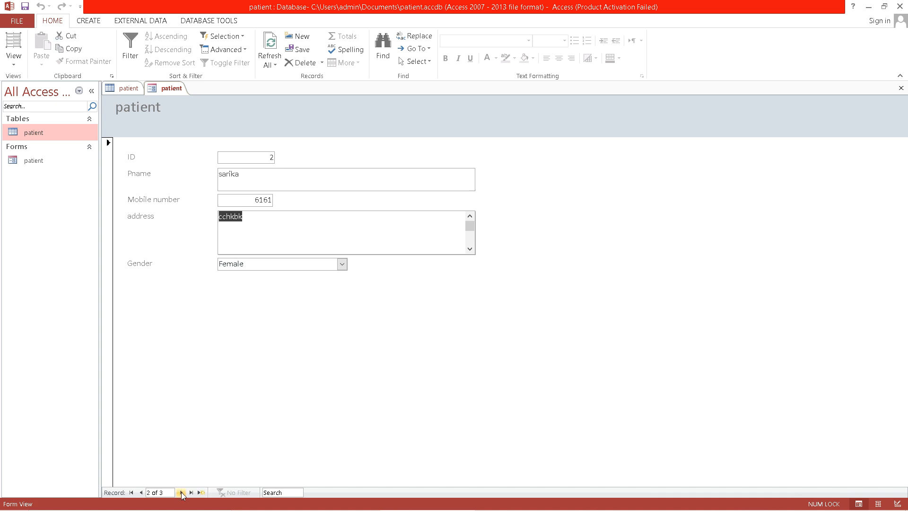
pyautogui.click(181, 493)
pyautogui.click(279, 494)
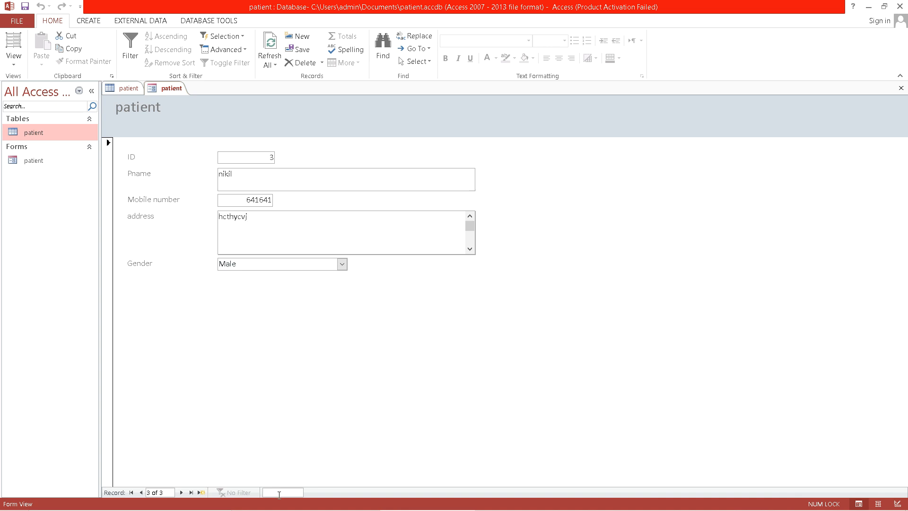
pyautogui.write('rahu')
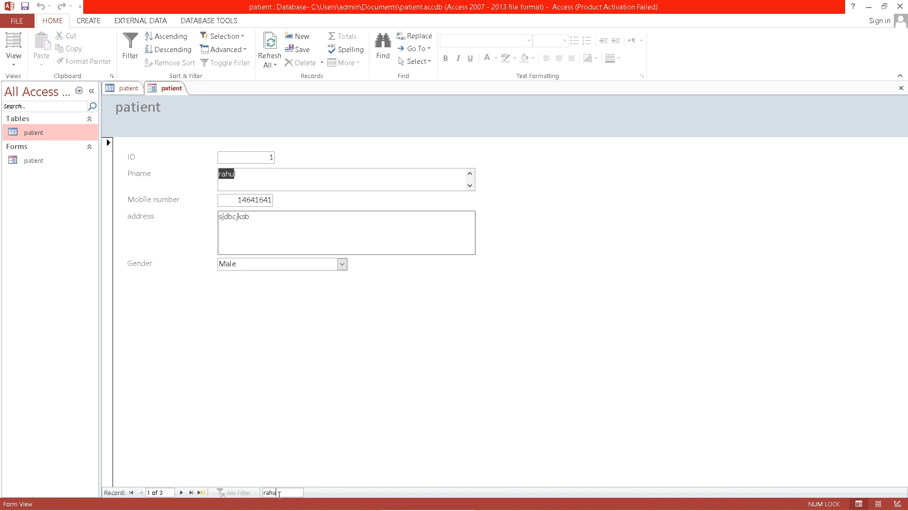
pyautogui.write('l')
# Add a new record in the patient form with the patient's name, mobile number and address, set Gender to Male, and save it
pyautogui.click(298, 38)
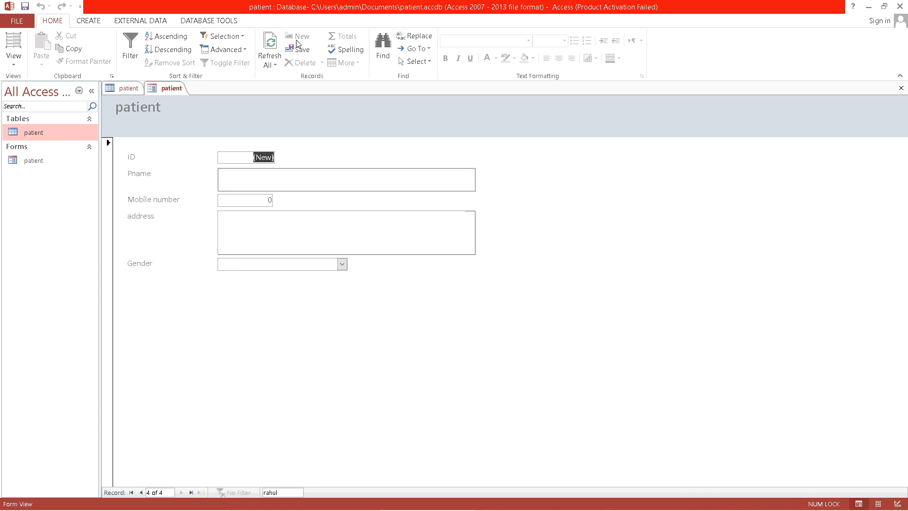
pyautogui.click(260, 182)
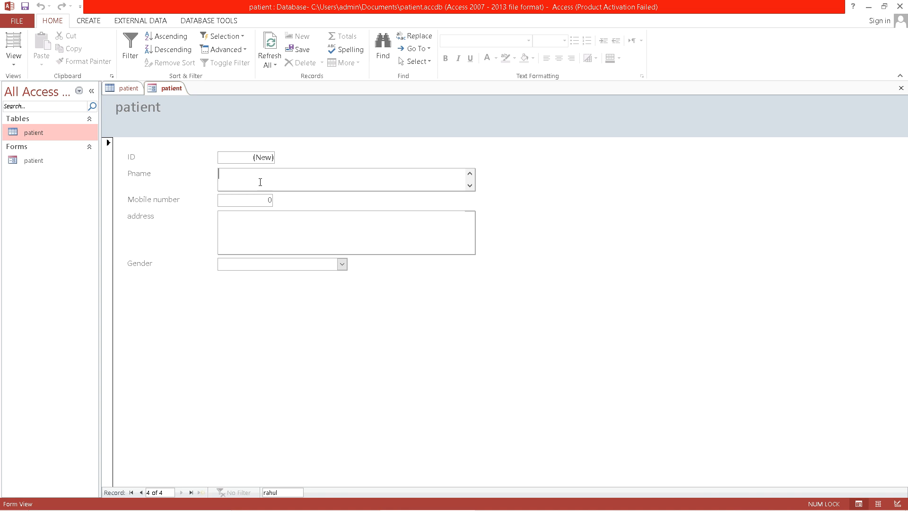
pyautogui.write('karan')
pyautogui.press('Tab')
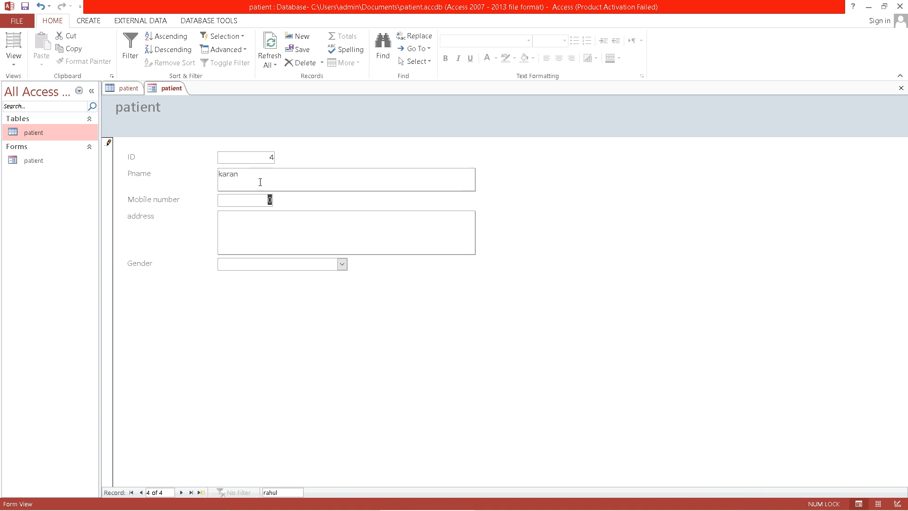
pyautogui.write('56161')
pyautogui.press('Tab')
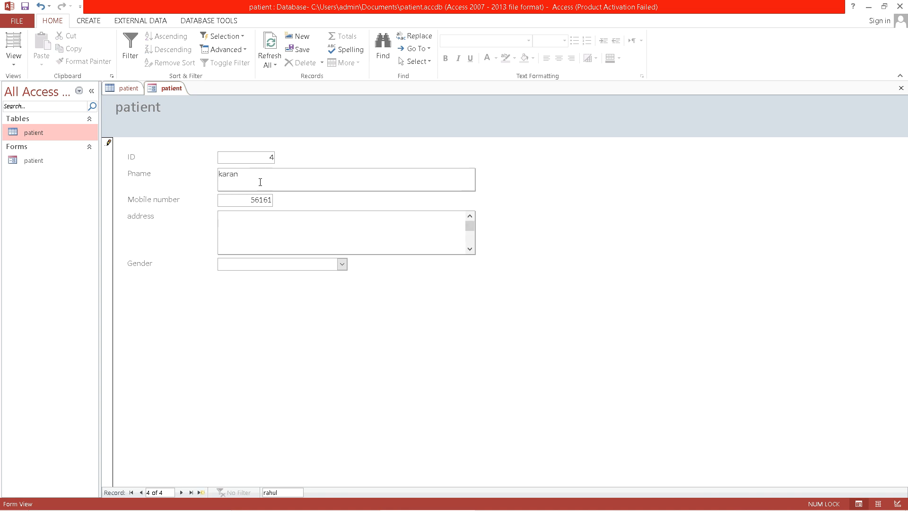
pyautogui.write('gvhjvhj')
pyautogui.click(342, 264)
pyautogui.click(298, 278)
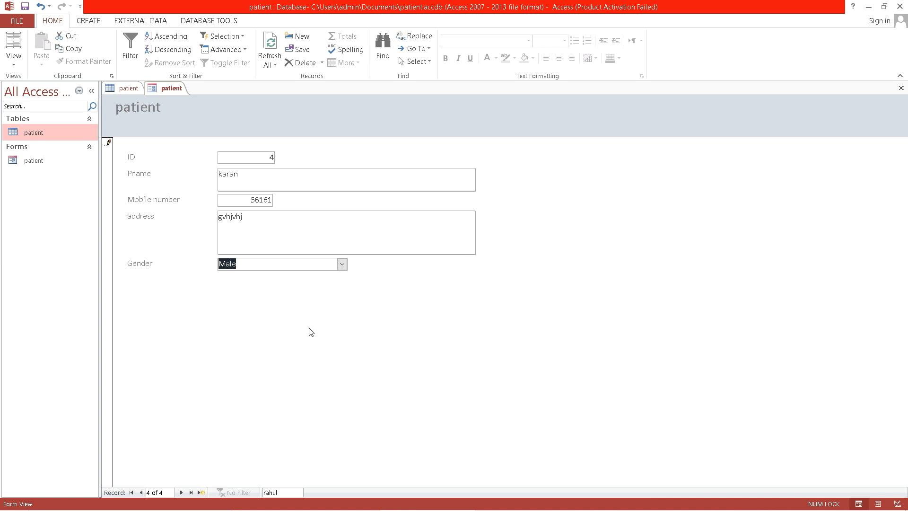
pyautogui.click(299, 51)
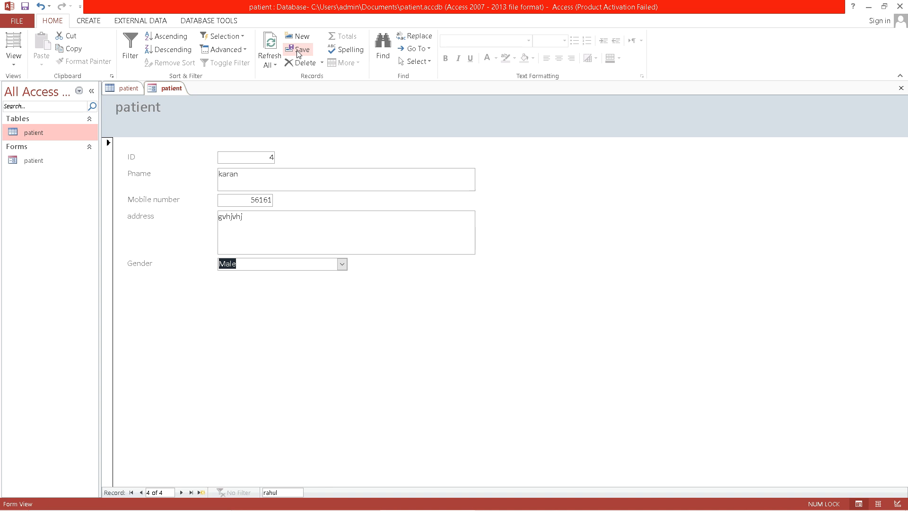
# Check the newly added patient record by moving to the previous record and back
pyautogui.click(141, 493)
pyautogui.click(181, 493)
pyautogui.click(288, 185)
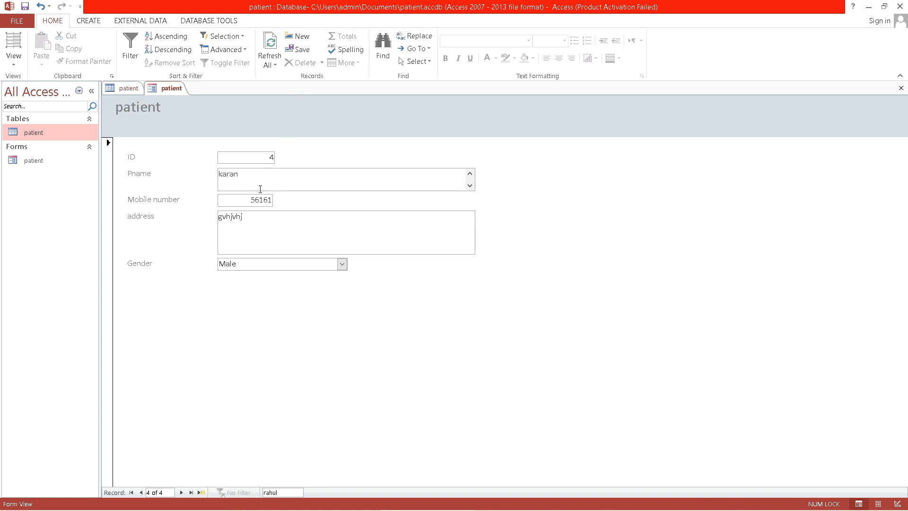
# Return to the first patient record in the form and delete the entire record
pyautogui.click(141, 493)
pyautogui.click(141, 493)
pyautogui.click(141, 493)
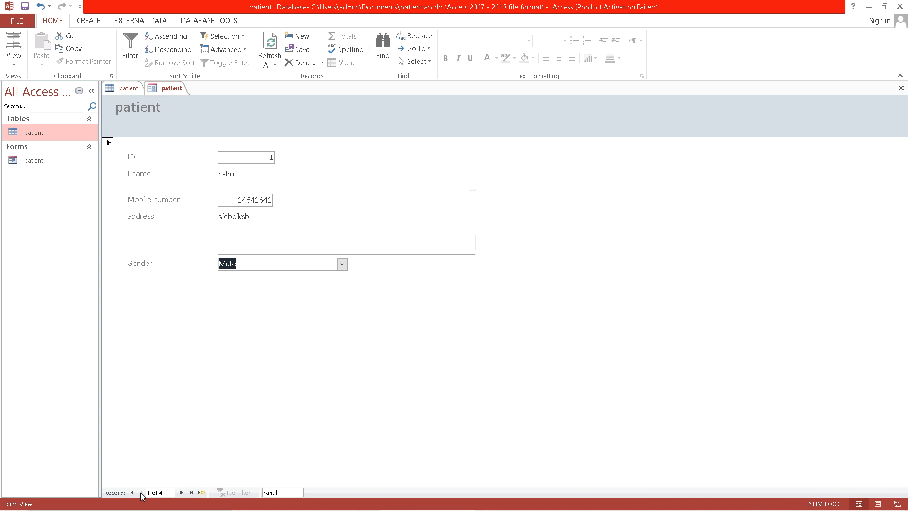
pyautogui.click(311, 63)
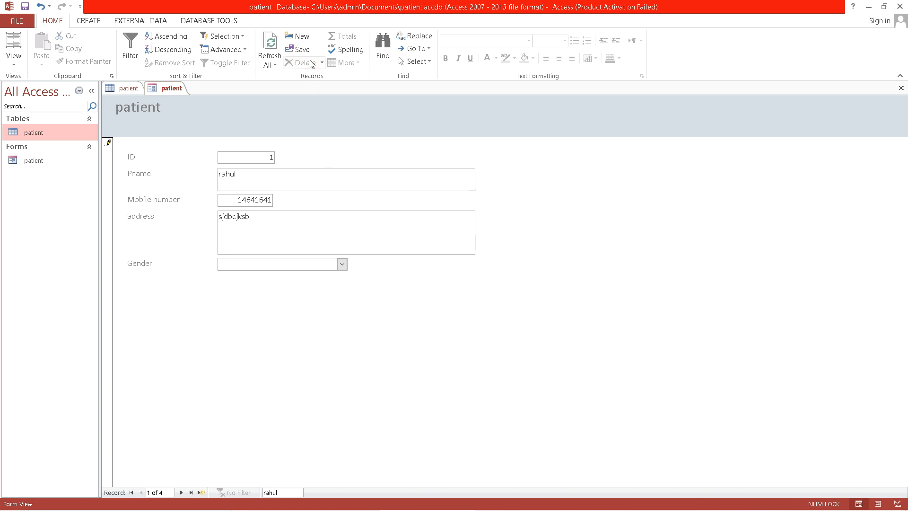
pyautogui.click(322, 64)
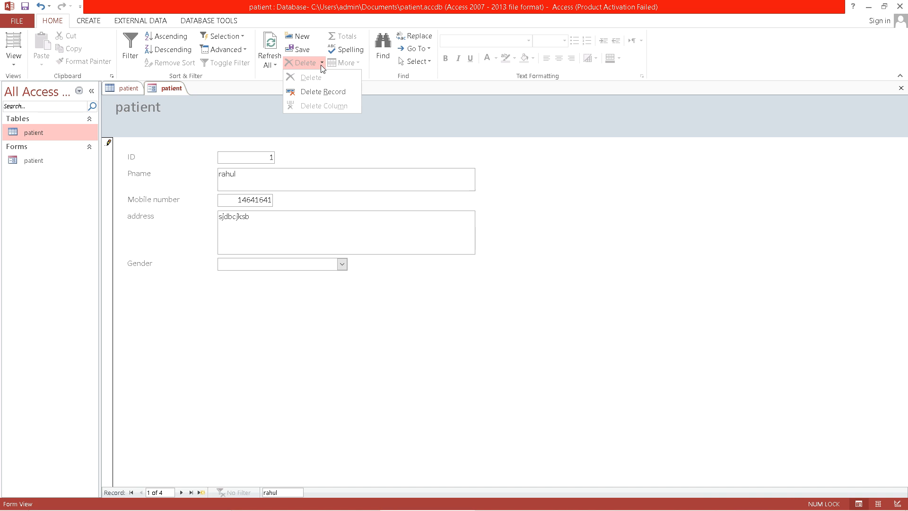
pyautogui.click(321, 91)
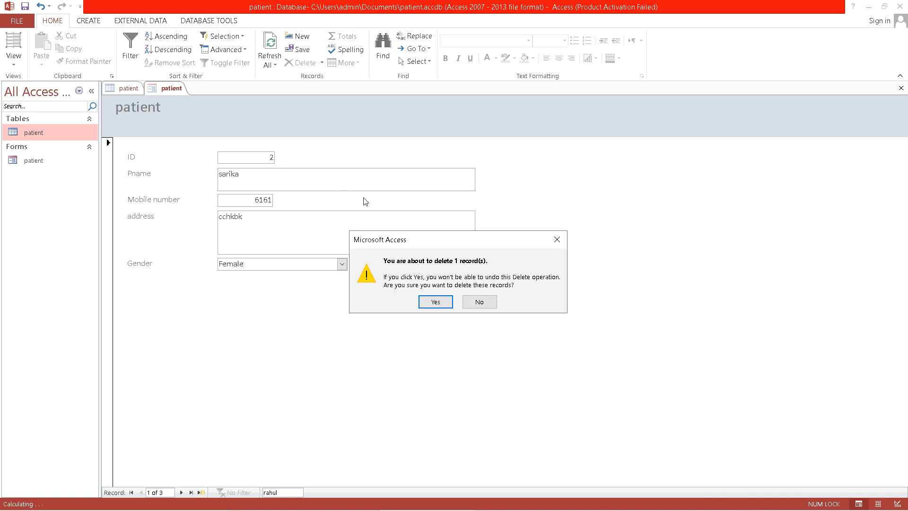
pyautogui.click(432, 302)
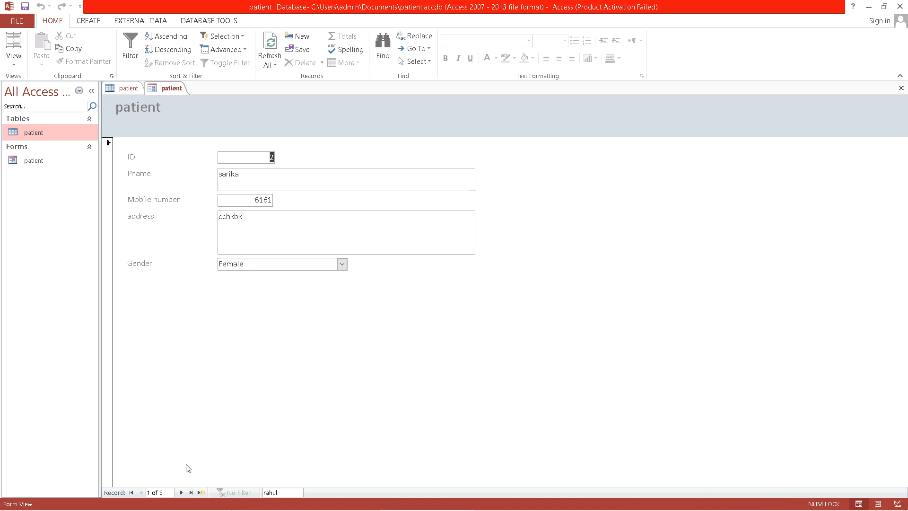
# Browse the remaining patient records in the form up to the blank new record and back to the first
pyautogui.click(182, 492)
pyautogui.click(181, 493)
pyautogui.click(182, 493)
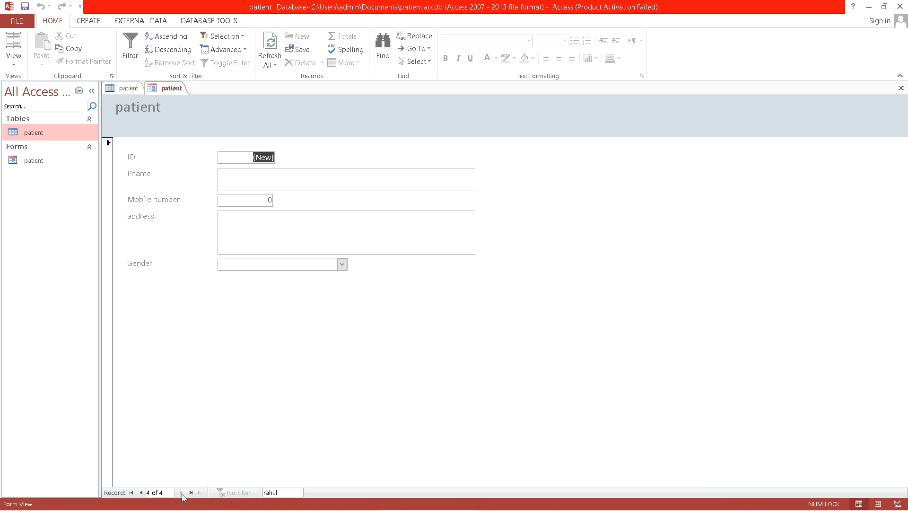
pyautogui.click(141, 492)
pyautogui.click(141, 492)
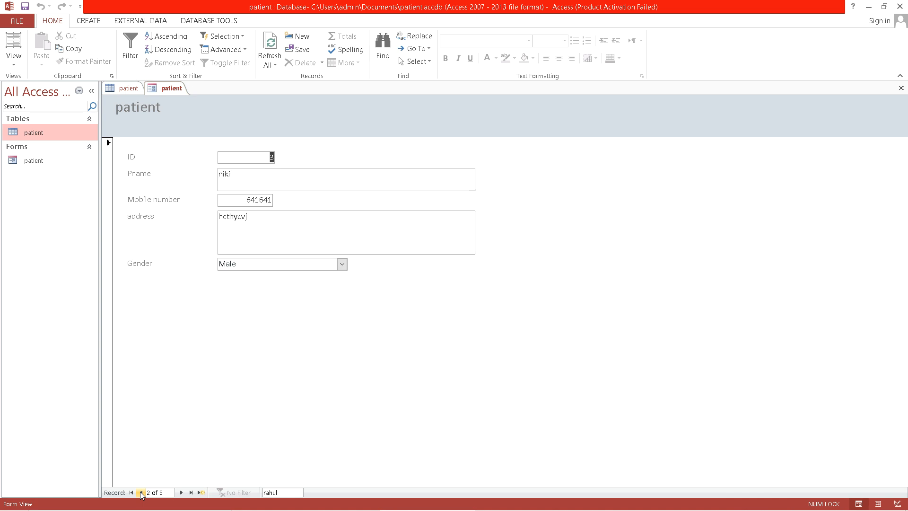
pyautogui.click(141, 493)
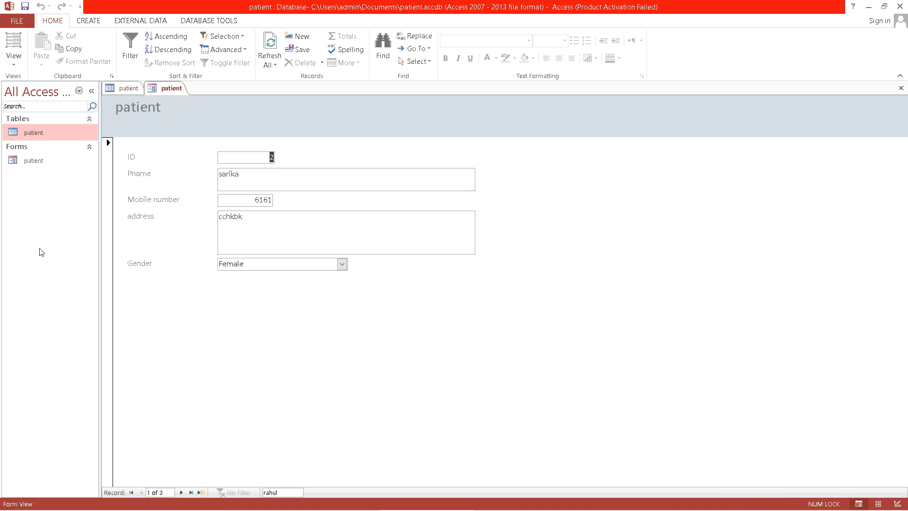
# Compare the records in the patient table with those in the patient form, ending on the table
pyautogui.doubleClick(56, 132)
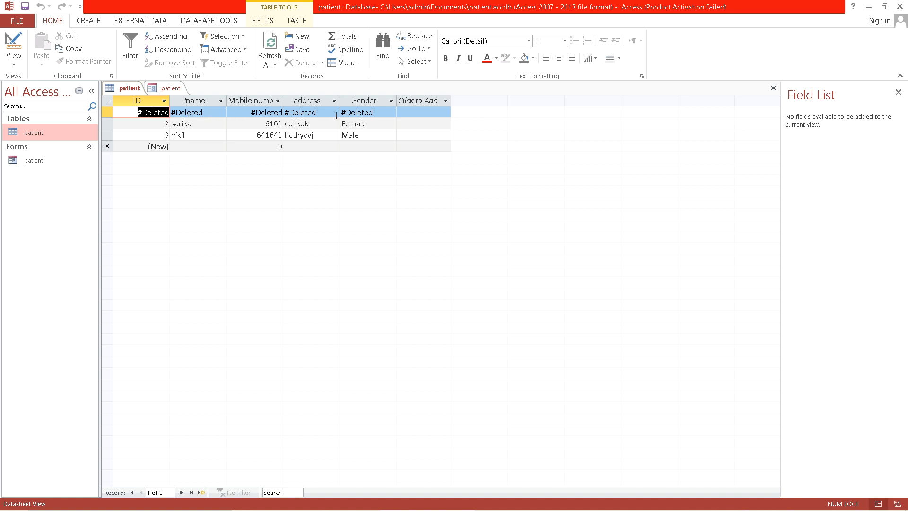
pyautogui.doubleClick(47, 163)
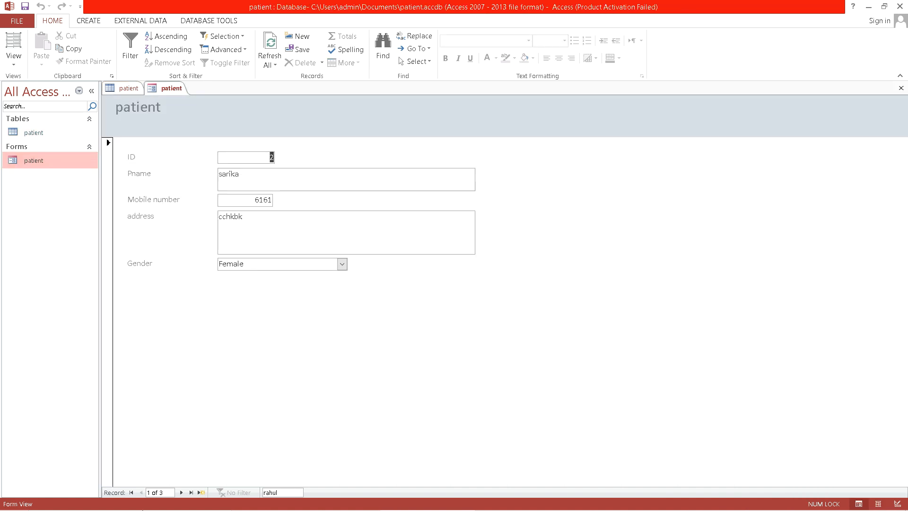
pyautogui.click(182, 493)
pyautogui.click(182, 493)
pyautogui.doubleClick(52, 133)
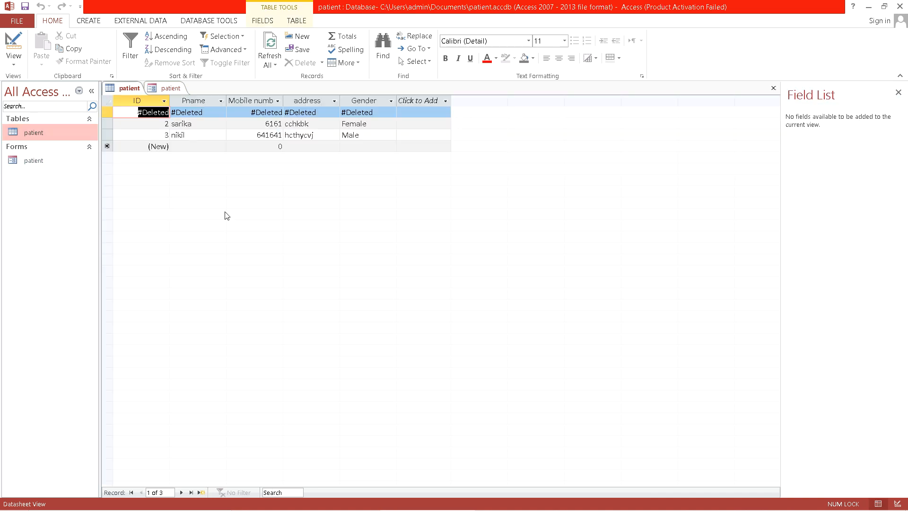
# Create a patient report with the Report Wizard using all fields of the patient table, no sorting, Tabular layout and Portrait orientation
pyautogui.click(86, 24)
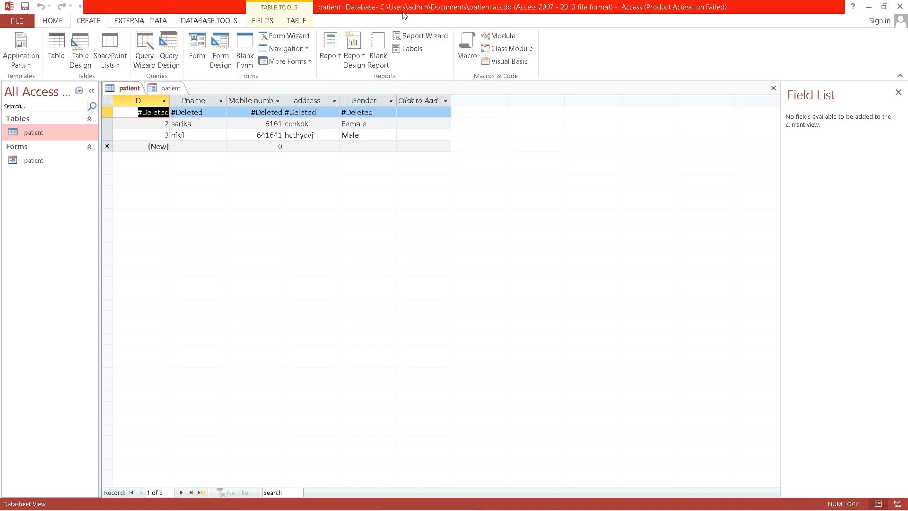
pyautogui.click(414, 37)
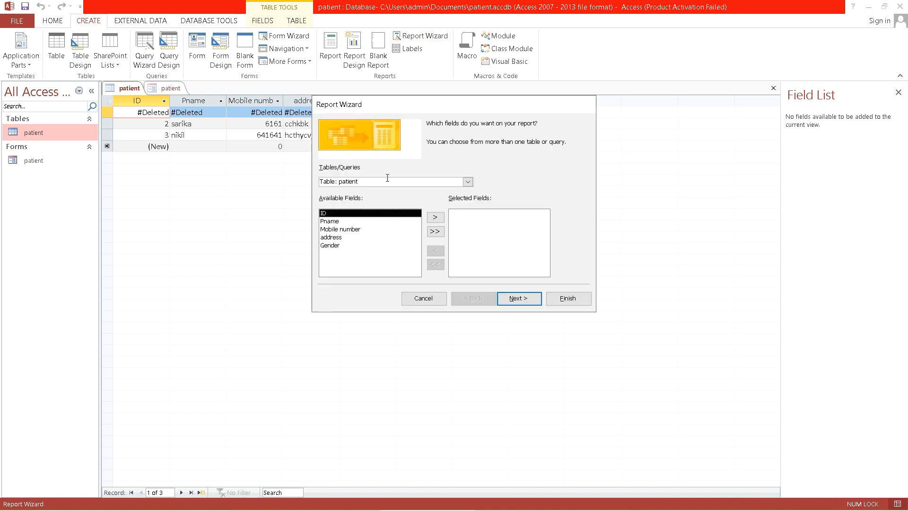
pyautogui.click(435, 232)
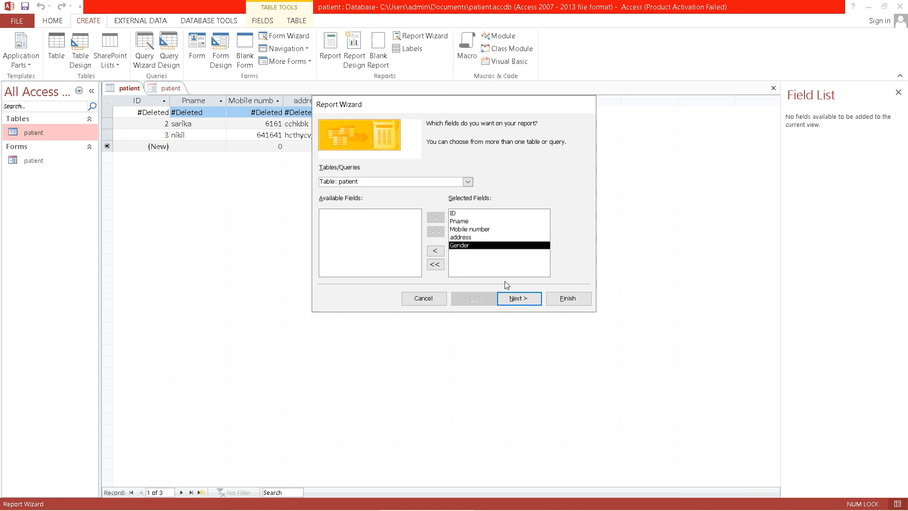
pyautogui.click(521, 302)
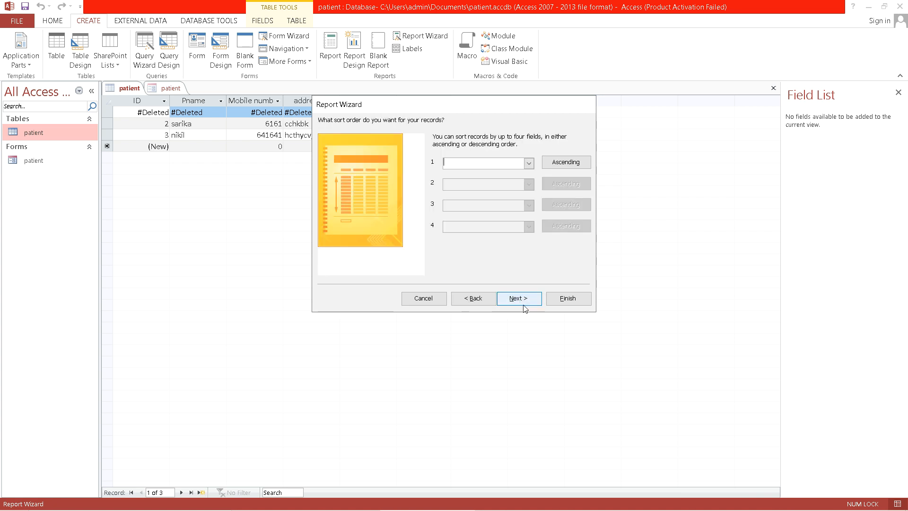
pyautogui.click(525, 302)
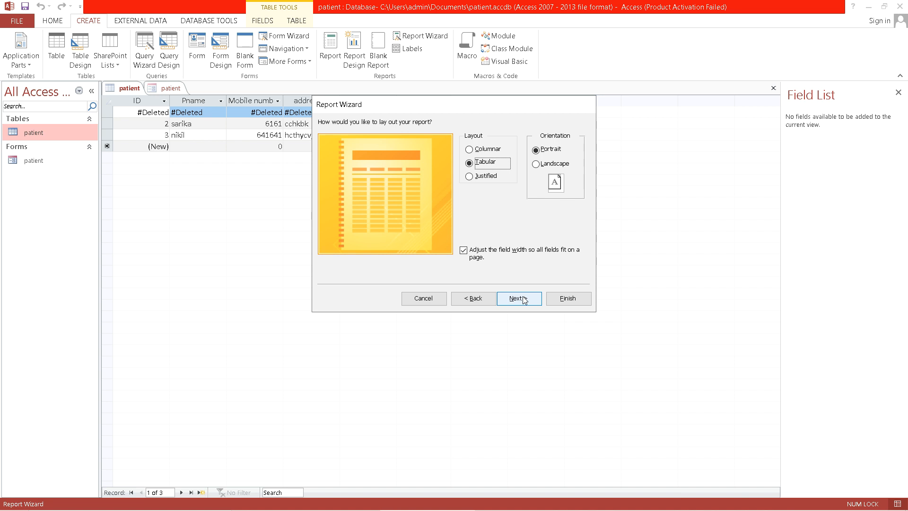
pyautogui.click(525, 300)
pyautogui.click(581, 301)
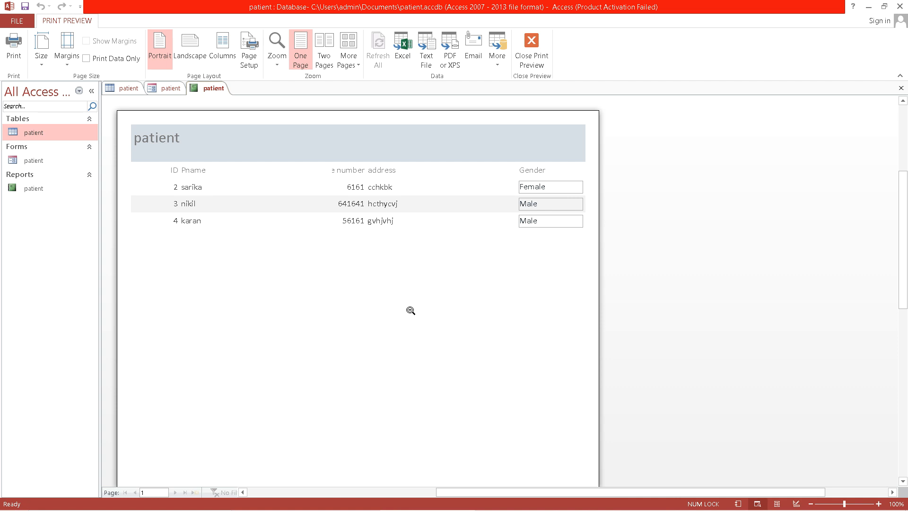
# Inspect the patient report at full-page and enlarged zoom, then close the print preview
pyautogui.click(544, 189)
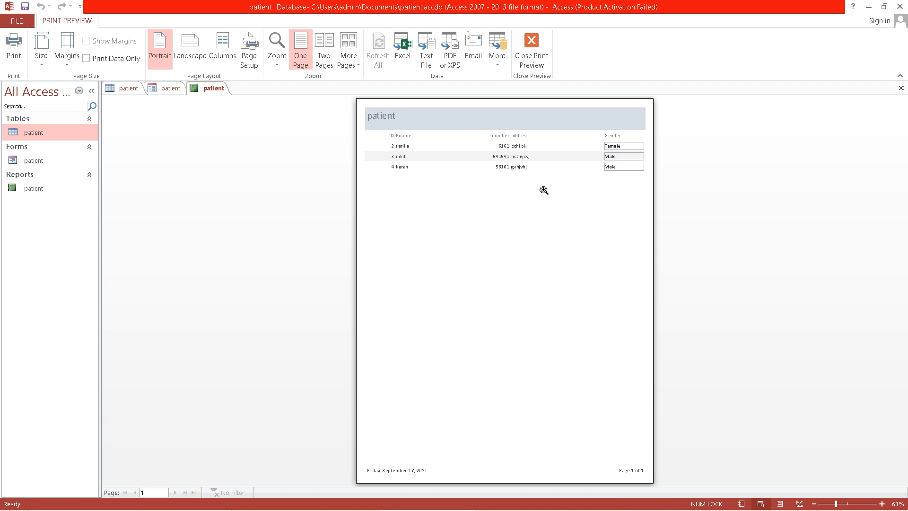
pyautogui.click(544, 191)
pyautogui.click(567, 174)
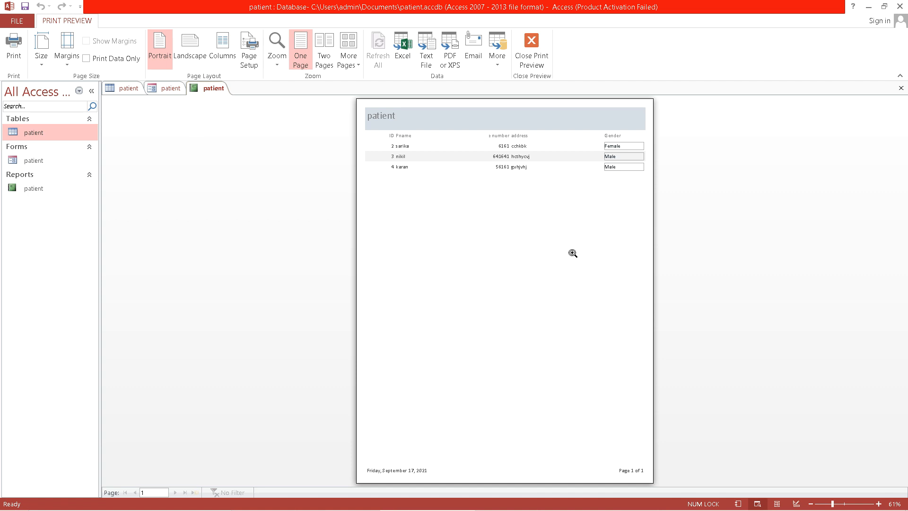
pyautogui.click(542, 55)
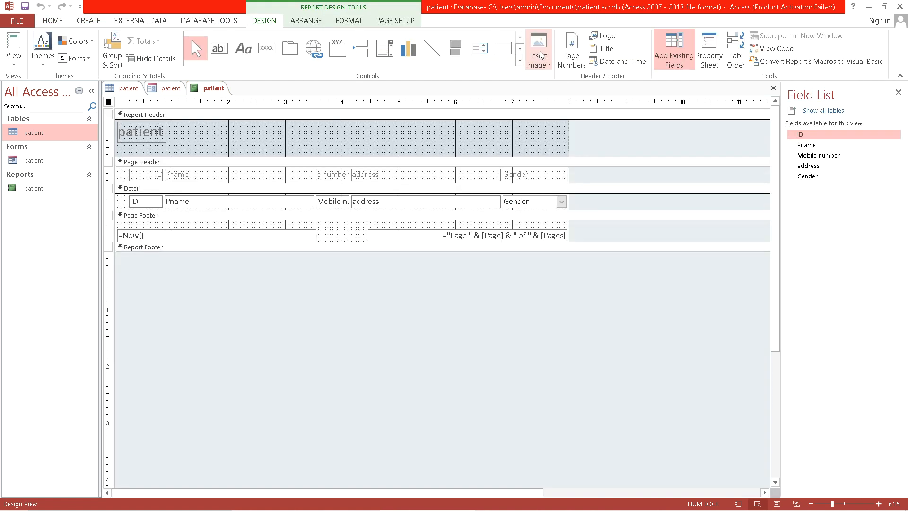
# Create a new table and save it as hospital, opening it in Design View
pyautogui.doubleClick(61, 136)
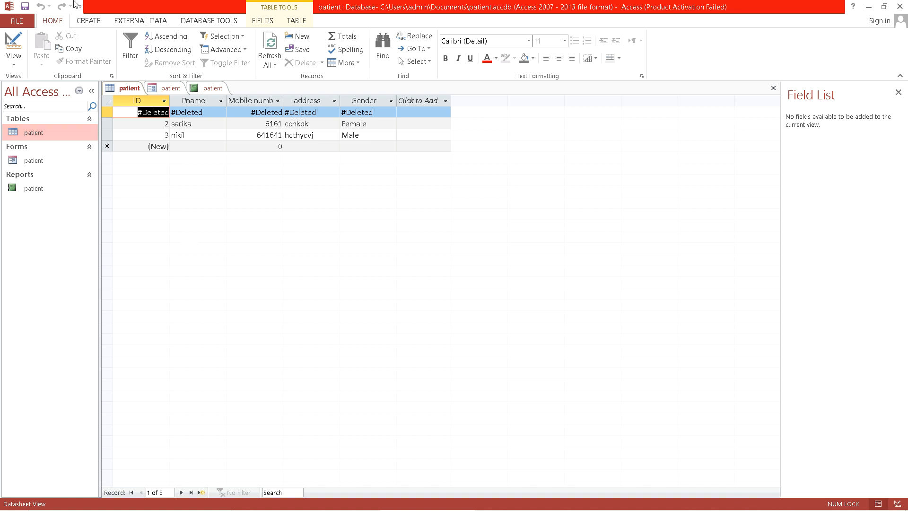
pyautogui.click(92, 23)
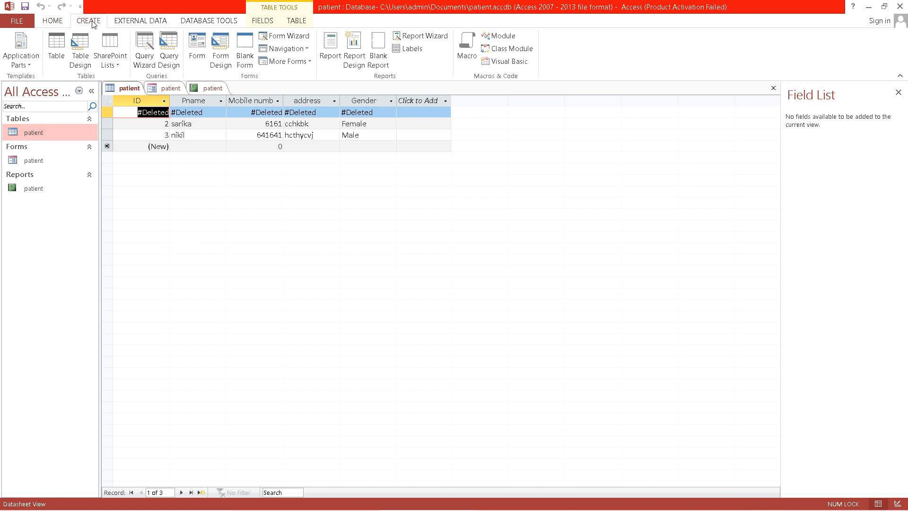
pyautogui.click(56, 44)
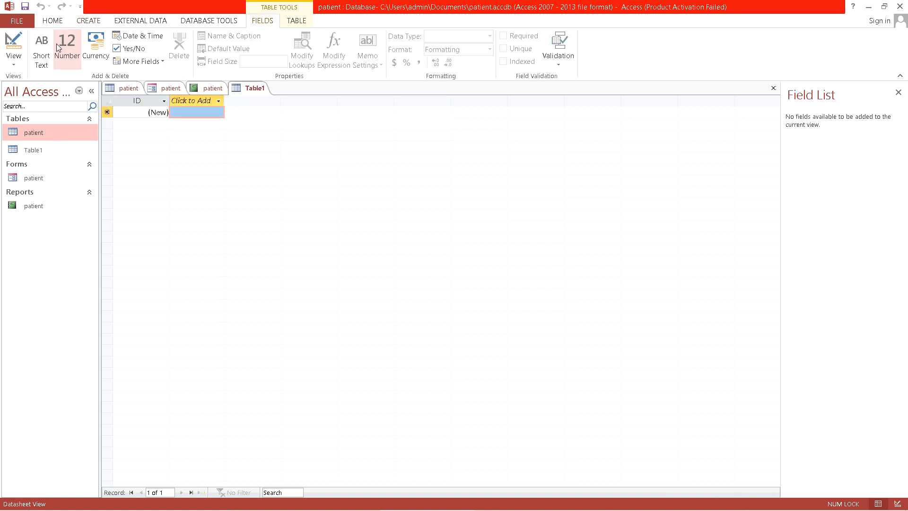
pyautogui.click(30, 150)
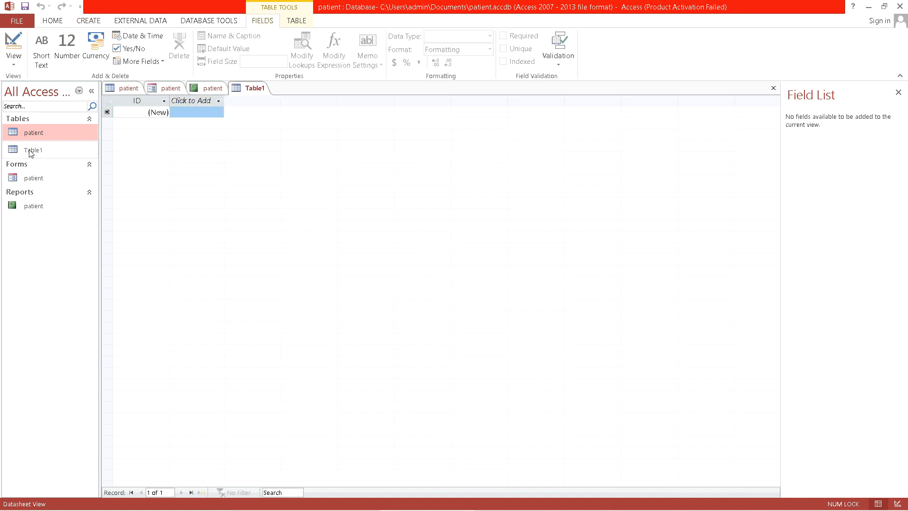
pyautogui.click(15, 41)
pyautogui.write('hospu')
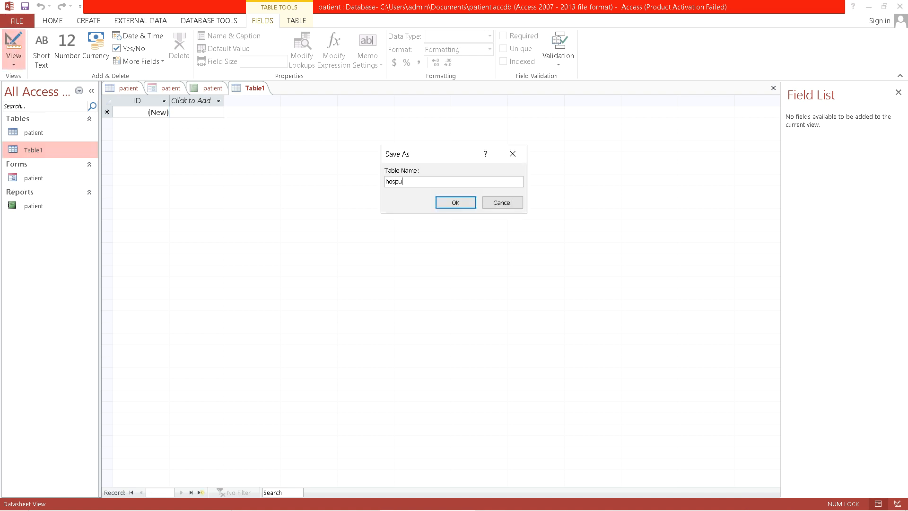
pyautogui.press('BackSpace')
pyautogui.write('ital')
pyautogui.click(456, 203)
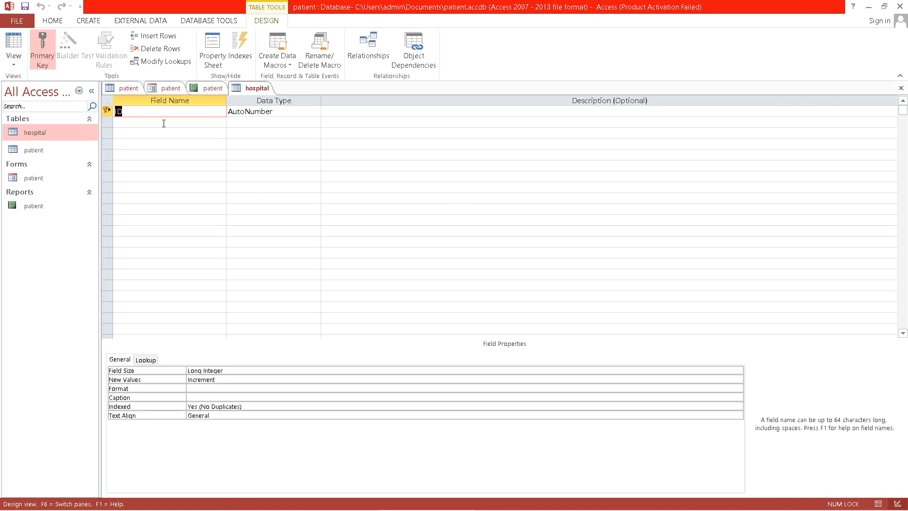
# Add a field named Hname with the Short Text data type below ID in the hospital table
pyautogui.click(164, 124)
pyautogui.write('H')
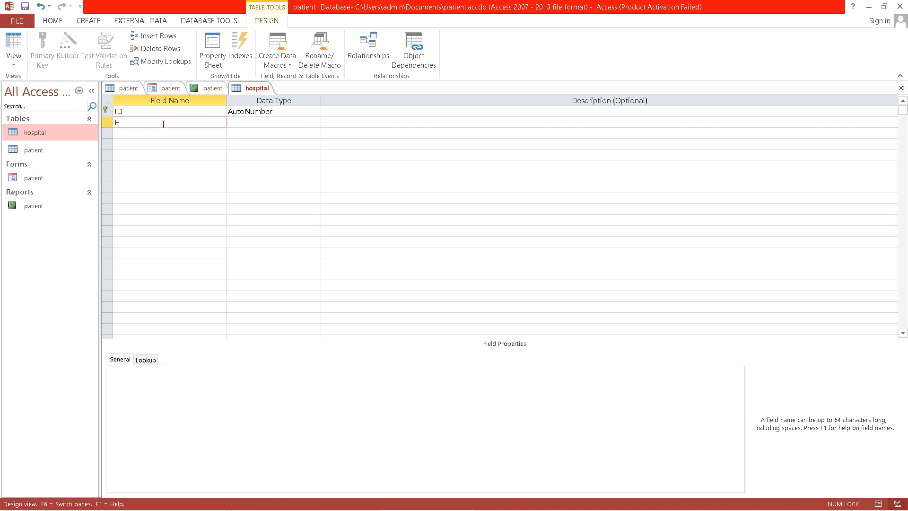
pyautogui.write('name')
pyautogui.press('Tab')
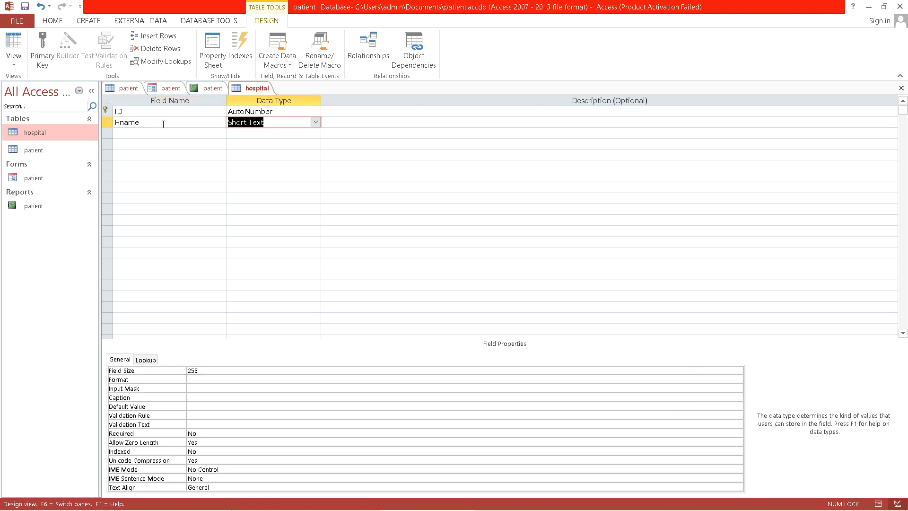
# Add a field named Facilites with the Short Text data type below Hname in the hospital table
pyautogui.press('Tab')
pyautogui.press('Tab')
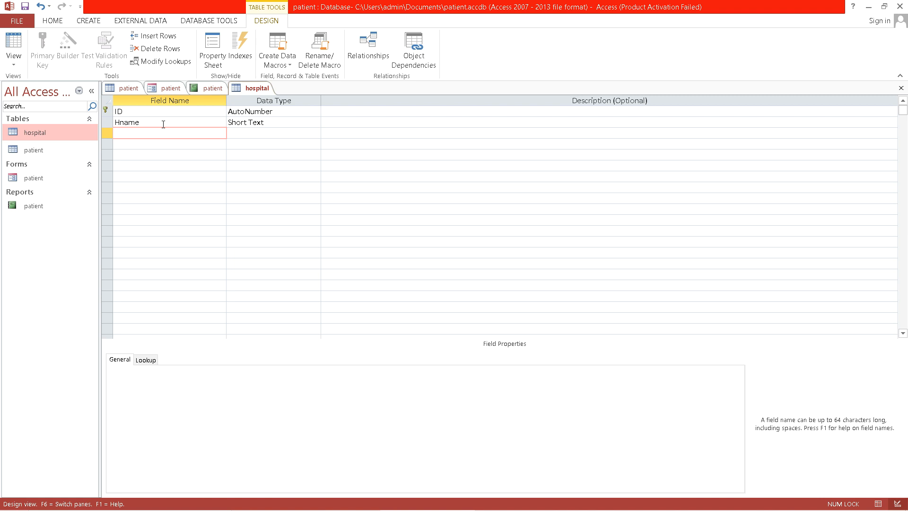
pyautogui.write('Facilites')
pyautogui.press('Tab')
pyautogui.press('Tab')
pyautogui.press('Tab')
# Add a field named Moblie number below Facilites and set its data type to Number
pyautogui.write('Mob')
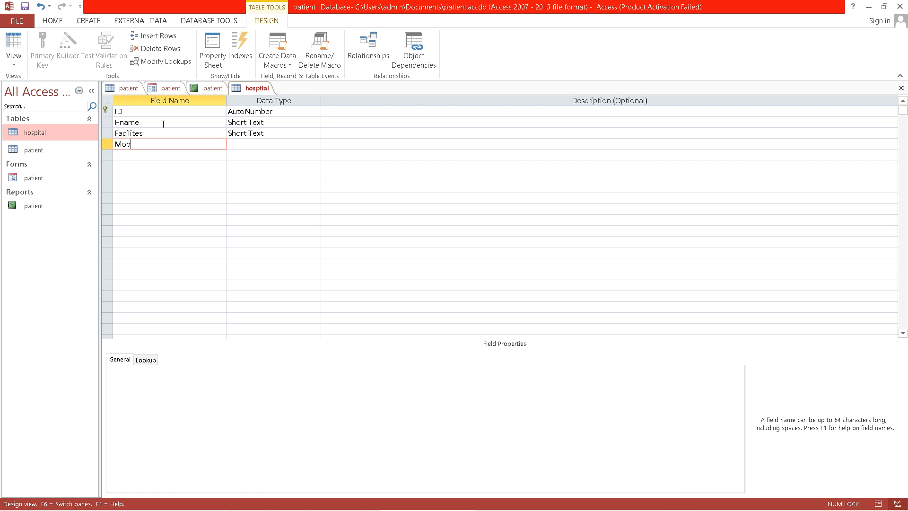
pyautogui.write('lie number')
pyautogui.press('Tab')
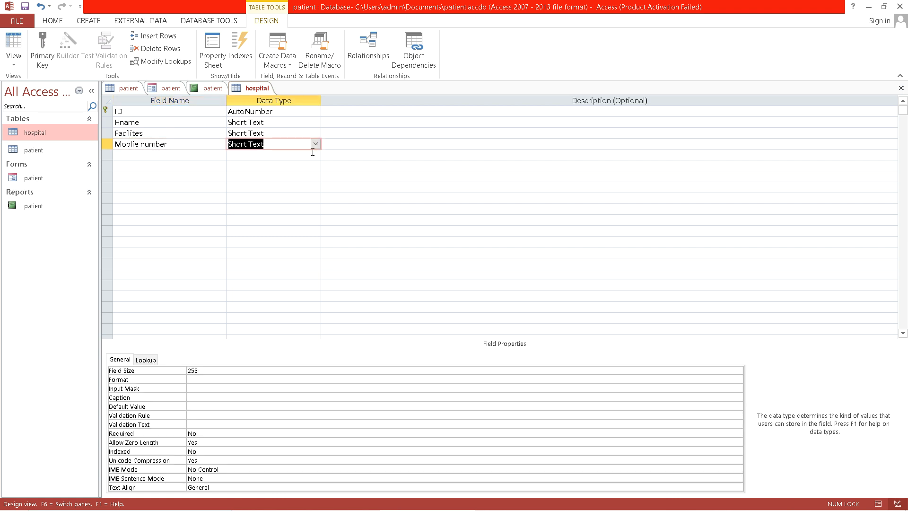
pyautogui.click(315, 144)
pyautogui.click(315, 144)
pyautogui.click(315, 143)
pyautogui.click(286, 175)
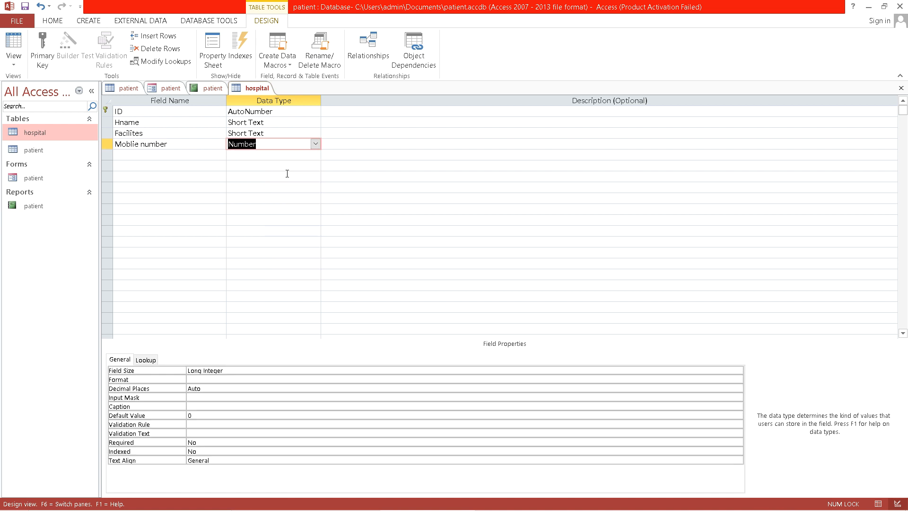
pyautogui.click(287, 175)
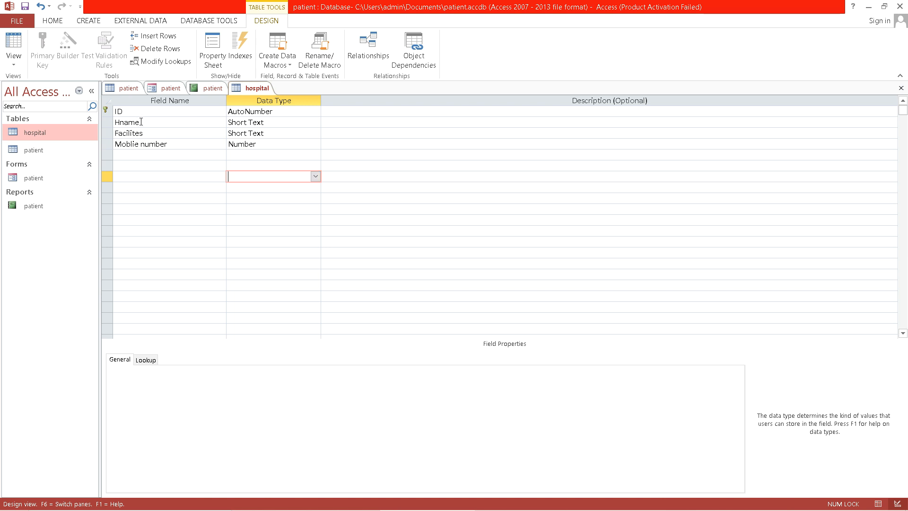
# Switch the hospital table to Datasheet View, saving its design changes
pyautogui.doubleClick(66, 137)
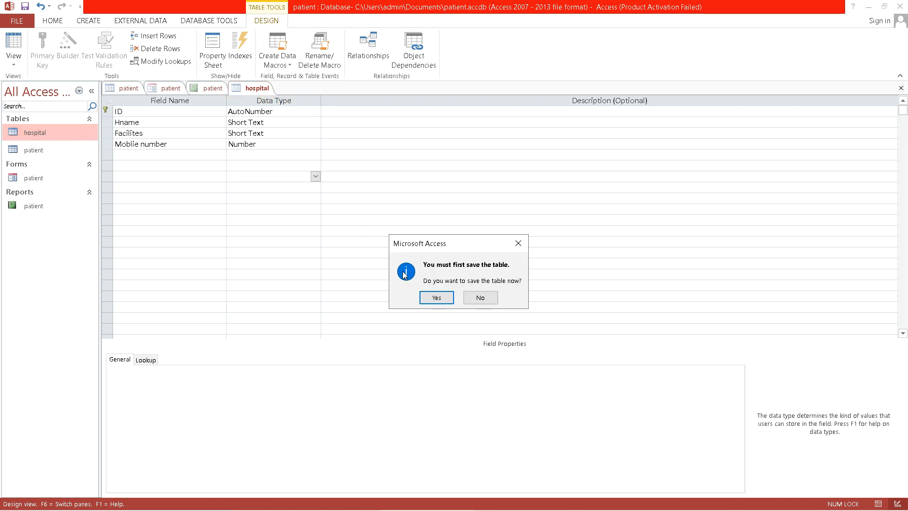
pyautogui.click(427, 299)
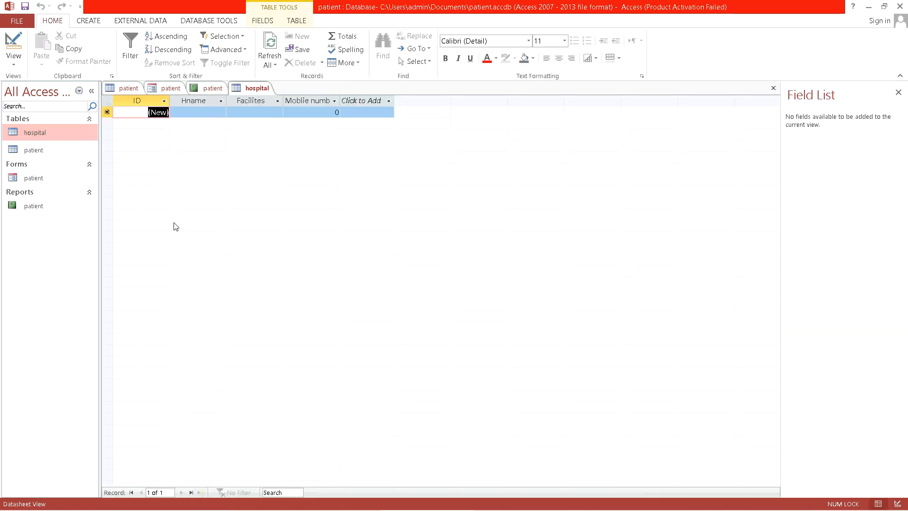
# Enter the first hospital record with Hname bajaj, Facilites multi specilty and the hospital's mobile number
pyautogui.click(193, 115)
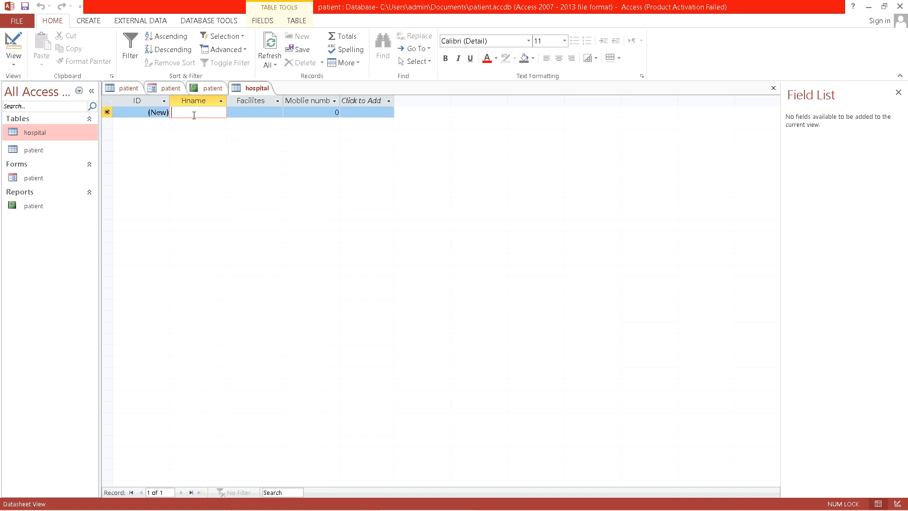
pyautogui.write('bajaj')
pyautogui.press('Tab')
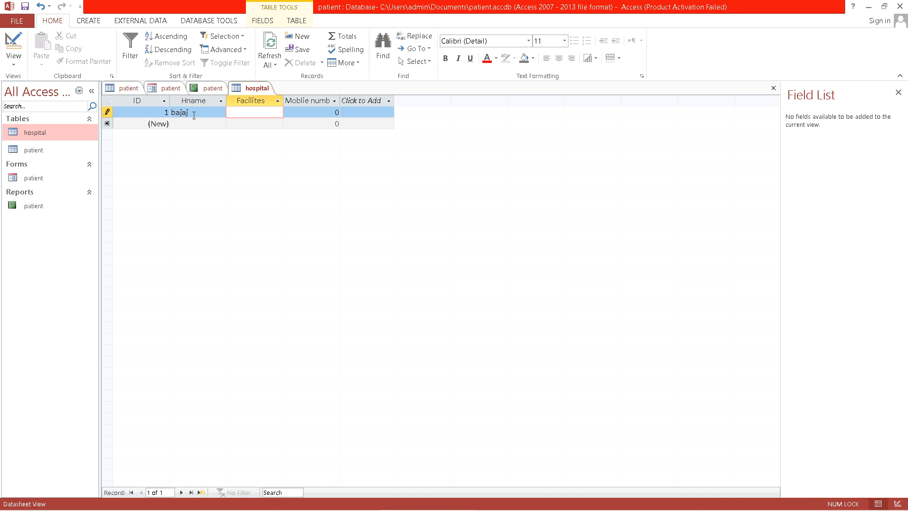
pyautogui.write('multi specilty')
pyautogui.press('Tab')
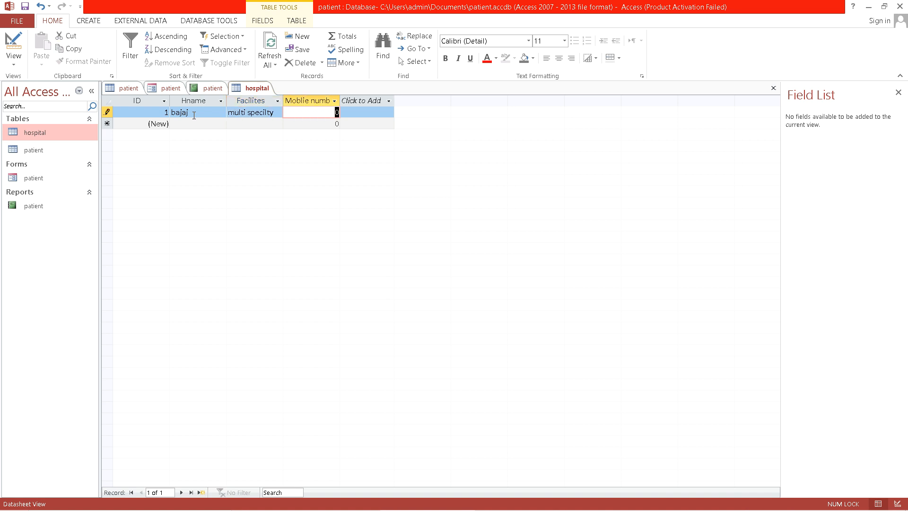
pyautogui.write('664')
pyautogui.press('Tab')
pyautogui.press('Tab')
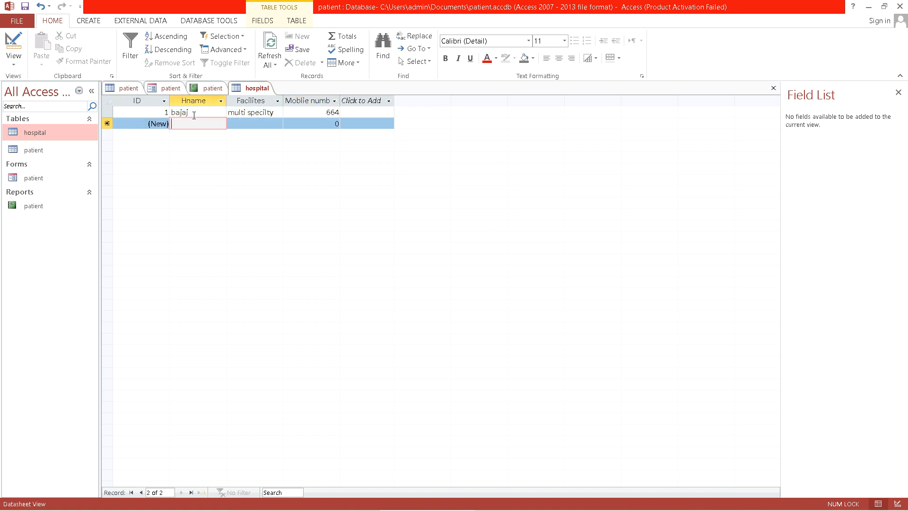
# Enter the second hospital record with Hname cegma, Facilites vvkbu and the hospital's mobile number
pyautogui.write('cegma')
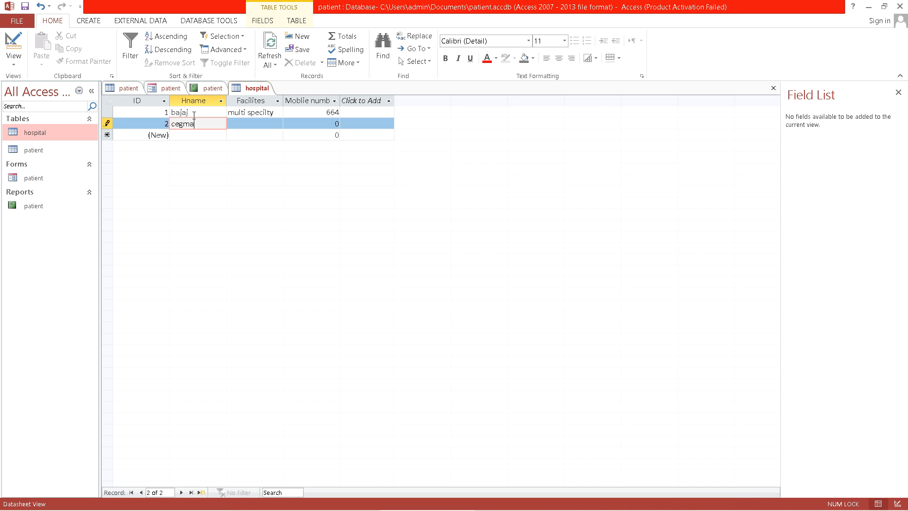
pyautogui.press('Tab')
pyautogui.write('vvkbu')
pyautogui.press('Tab')
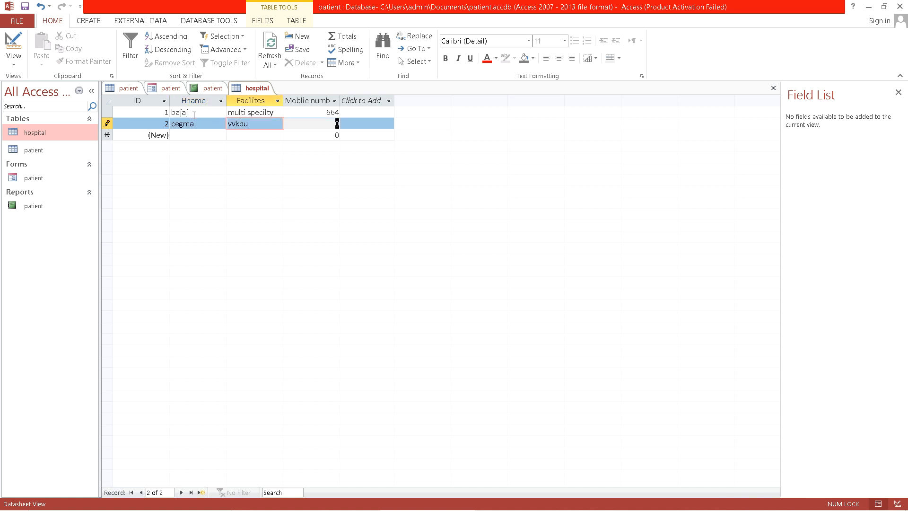
pyautogui.write('4941')
pyautogui.press('Tab')
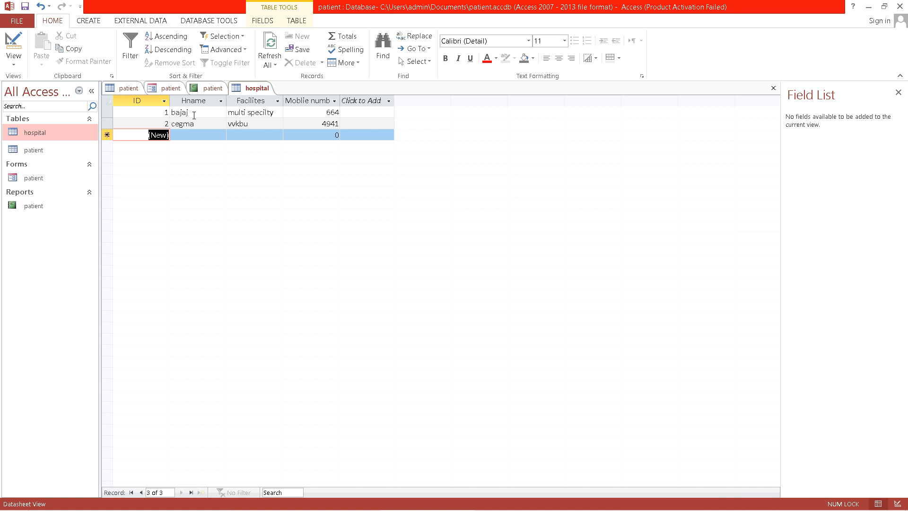
pyautogui.press('1')
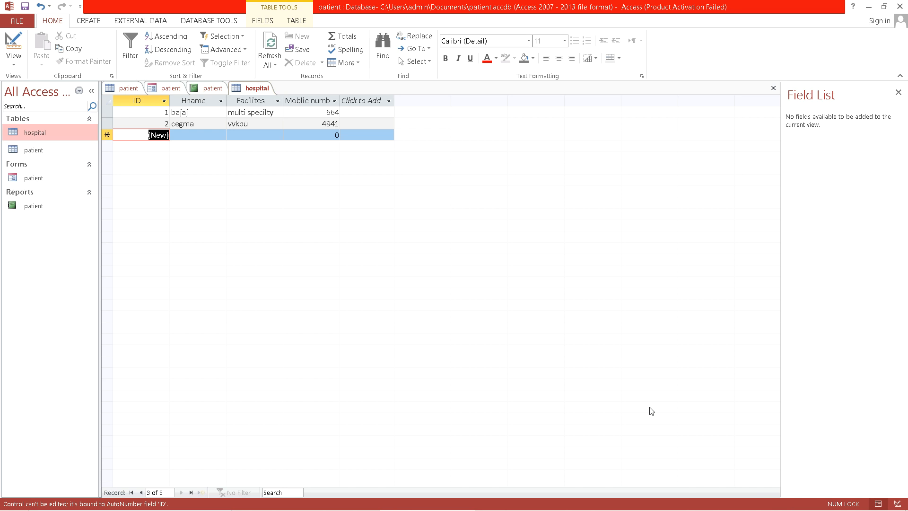